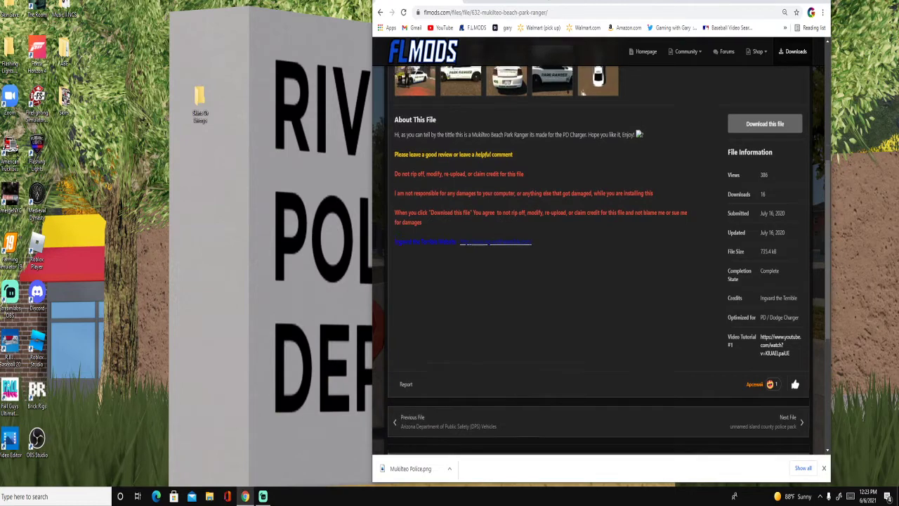
Step: Switch to the Unity Assets Bundle Extractor 2.2 Stable D download page and review its file description
scroll(591, 217, "up", 4)
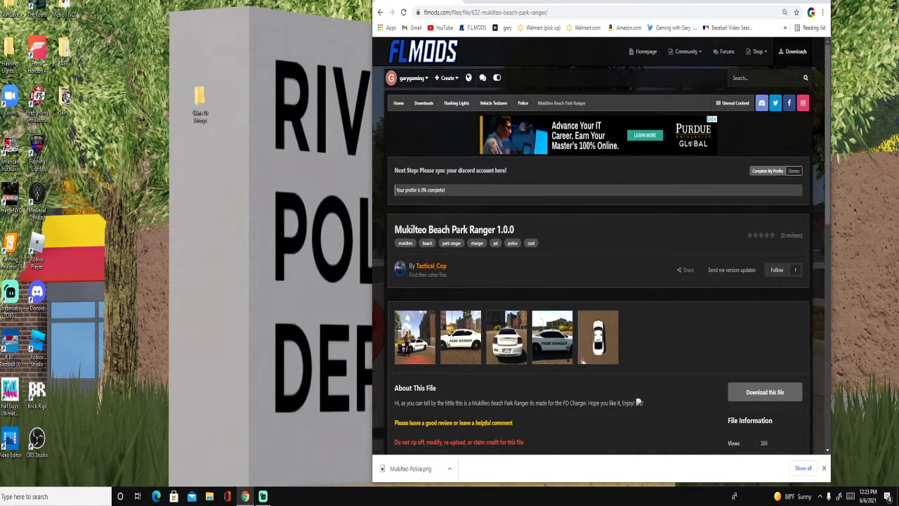
left_click(532, 2)
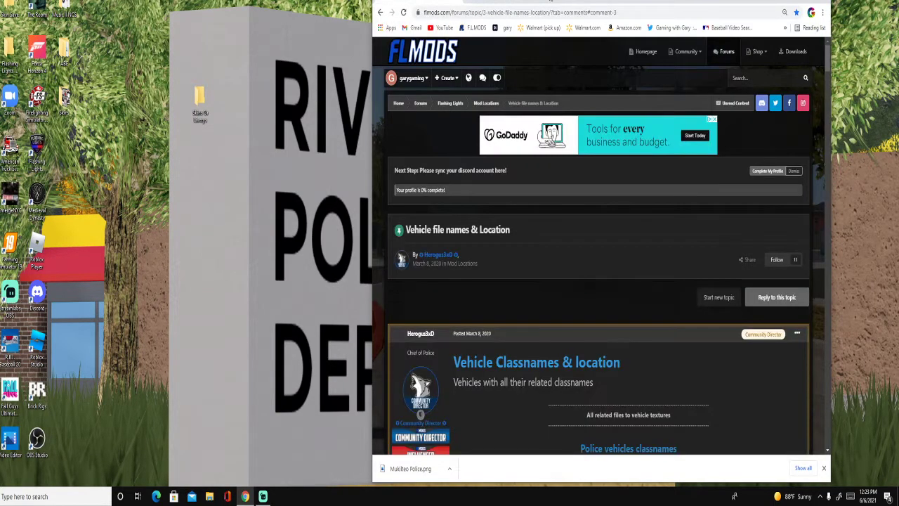
key("alt+Left")
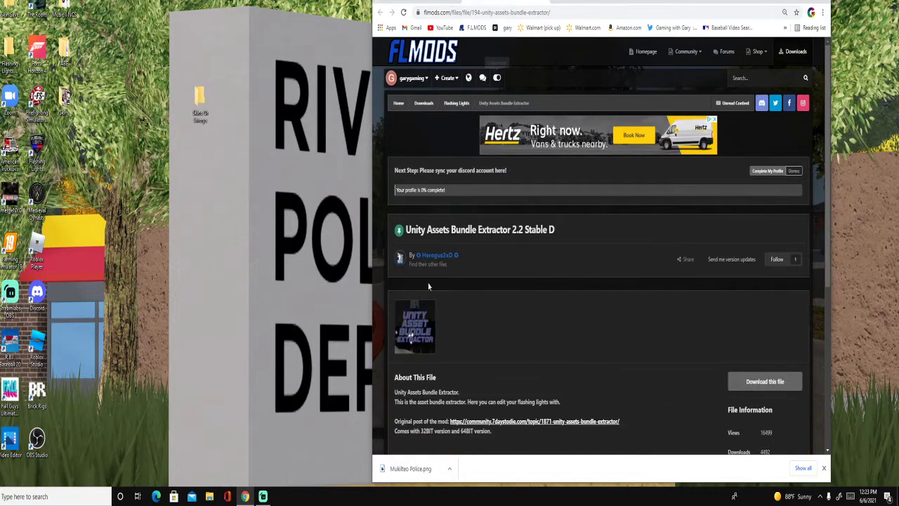
left_click_drag(405, 229, 573, 223)
scroll(576, 276, "down", 3)
scroll(521, 360, "down", 2)
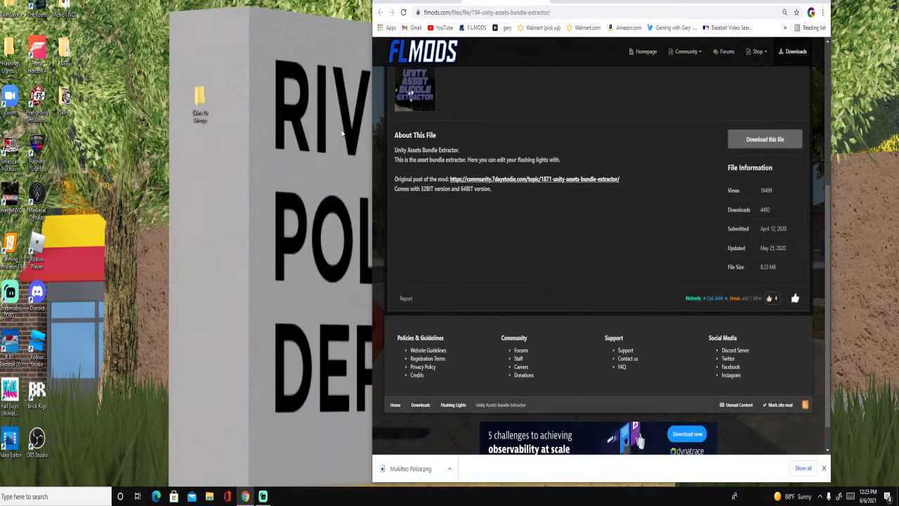
Step: Download the 64-bit file AssetsBundleExtractor_2.2stabled_64bit.zip and dismiss the file list
left_click(743, 140)
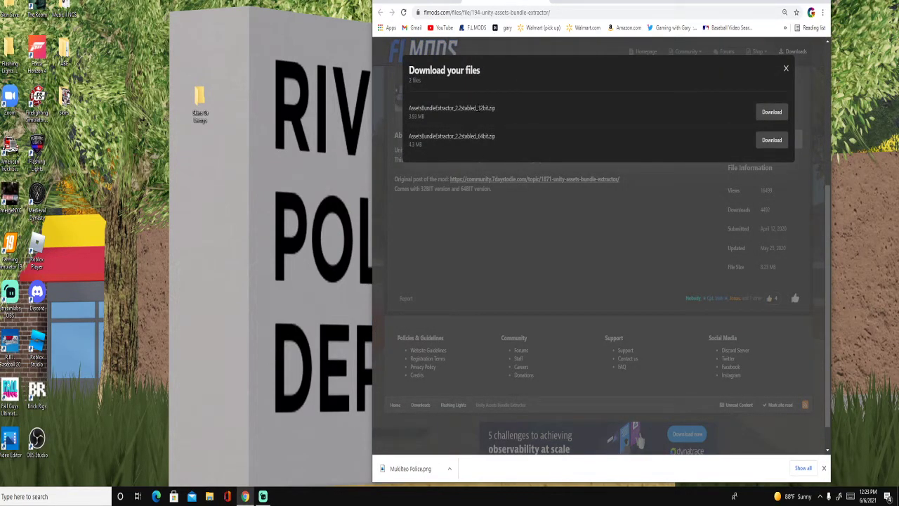
left_click_drag(477, 108, 495, 136)
left_click(771, 140)
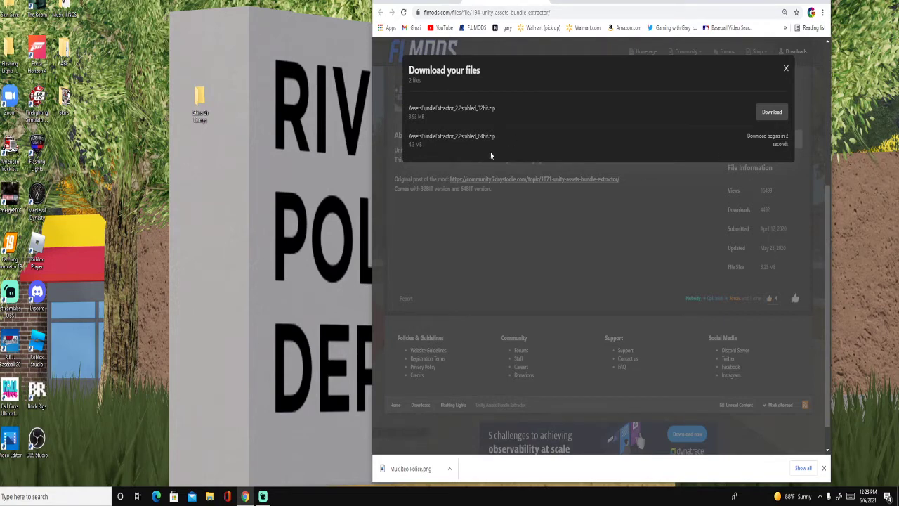
left_click_drag(478, 136, 566, 162)
left_click(565, 161)
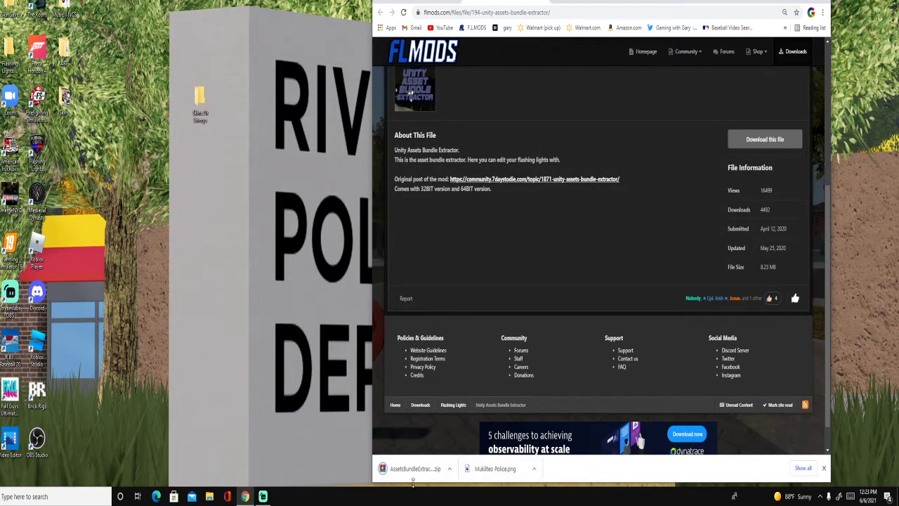
Step: Open the downloaded extractor archive to inspect its folder and the available extraction options, and close it without extracting
left_click(414, 469)
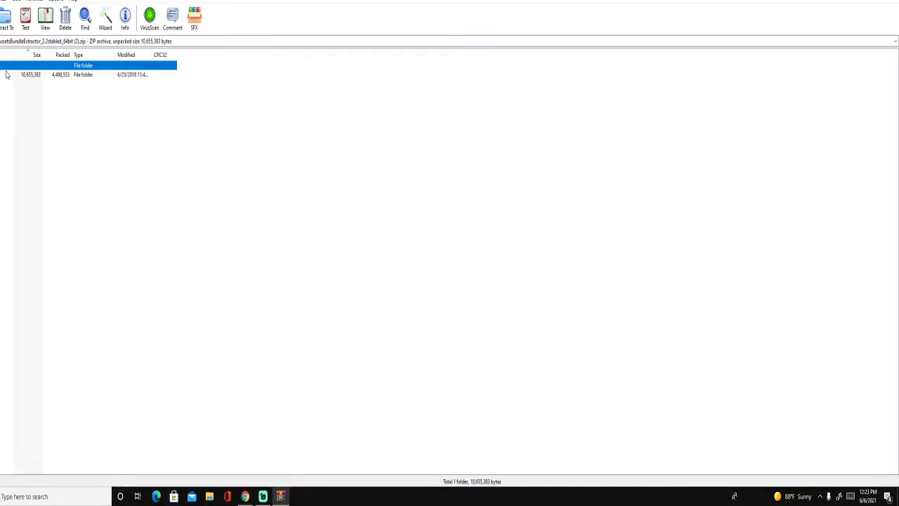
key("alt+F4")
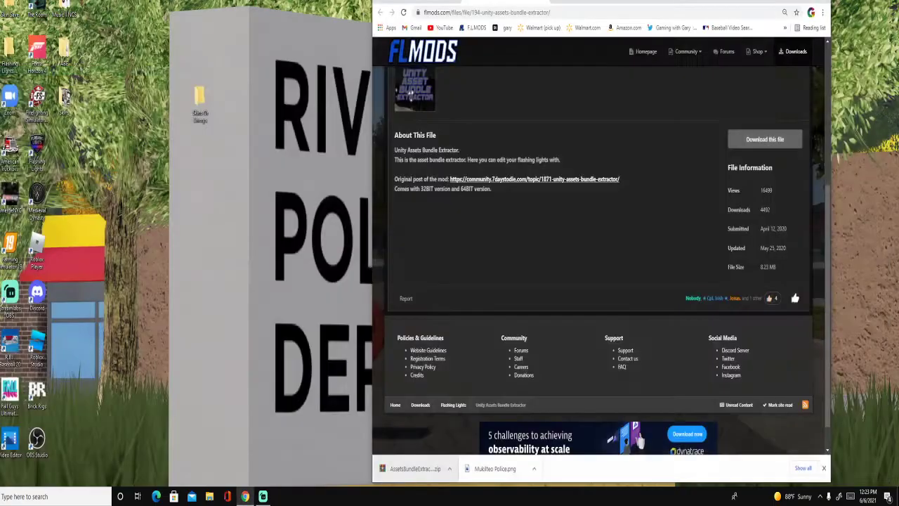
mouse_move(591, 5)
left_mouse_down()
mouse_move(219, 98)
mouse_move(548, 87)
mouse_move(584, 5)
mouse_move(575, 7)
left_mouse_up()
right_click(413, 472)
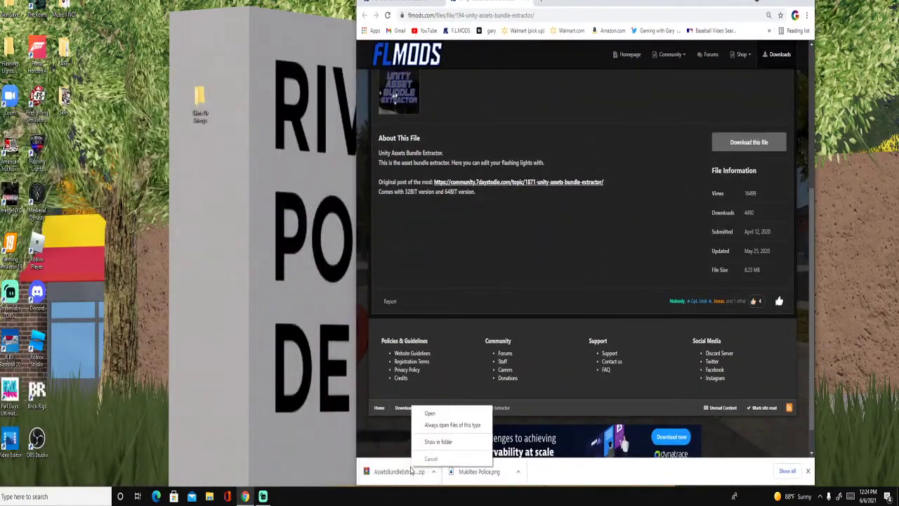
left_click(436, 415)
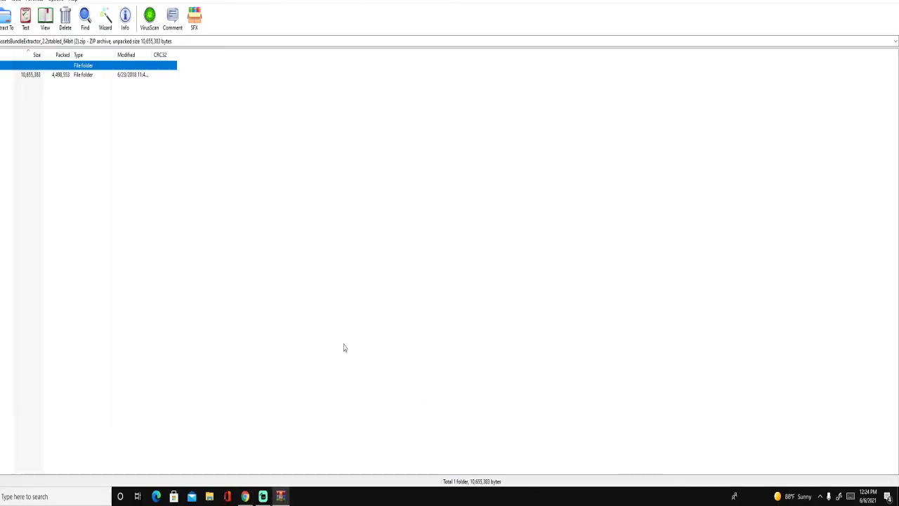
left_click(78, 75)
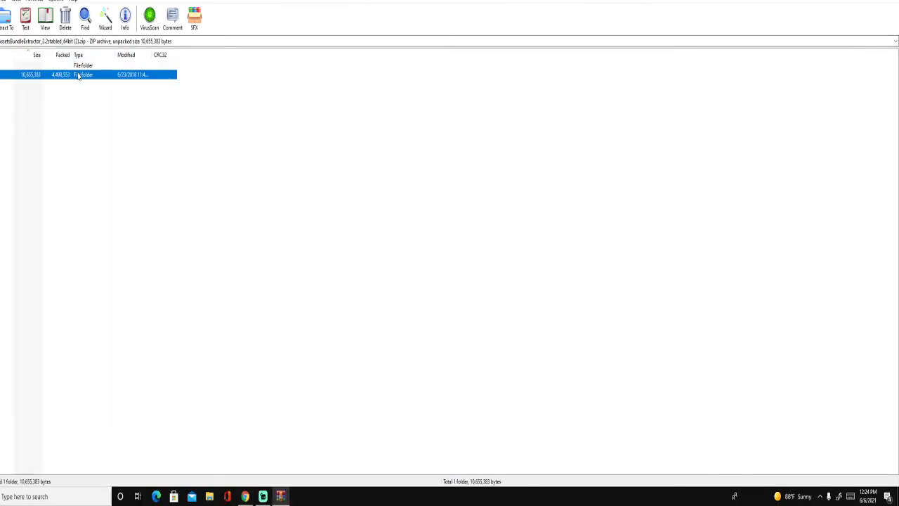
right_click(78, 76)
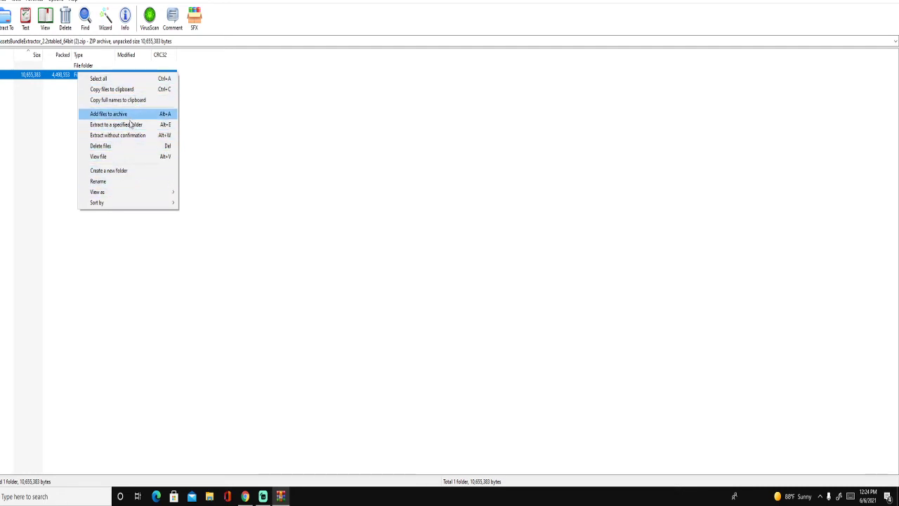
left_click(736, 33)
key("alt+F4")
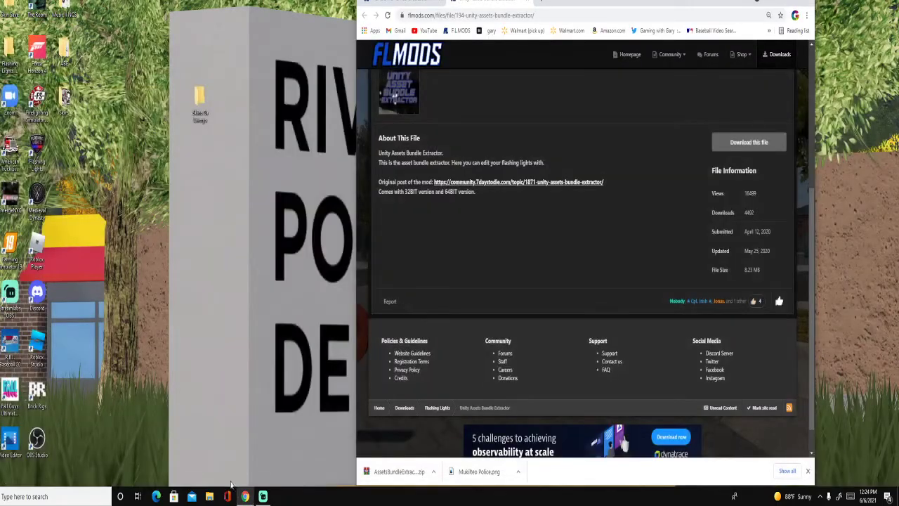
Step: Move the downloaded AssetsBundleExtractor_2.2stabled_64bit (2) archive from the recent files to an open area of the desktop
left_click(210, 496)
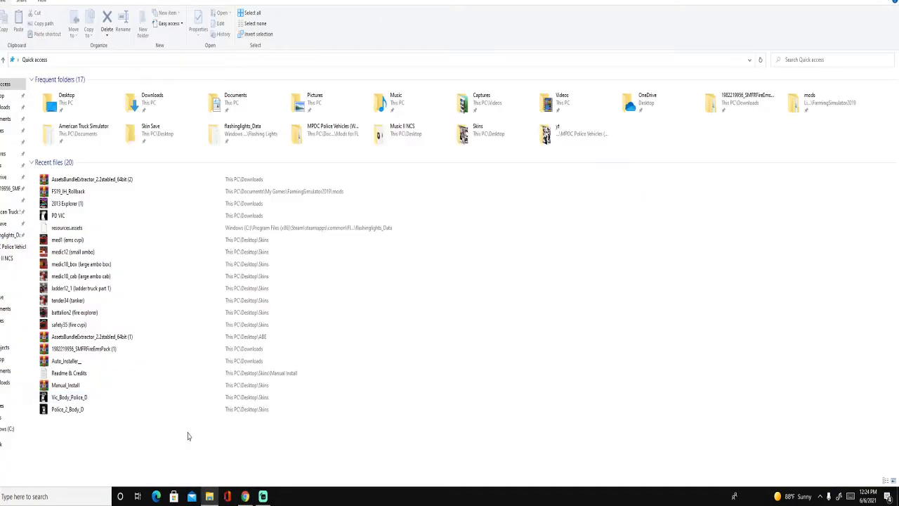
left_click_drag(69, 185, 12, 98)
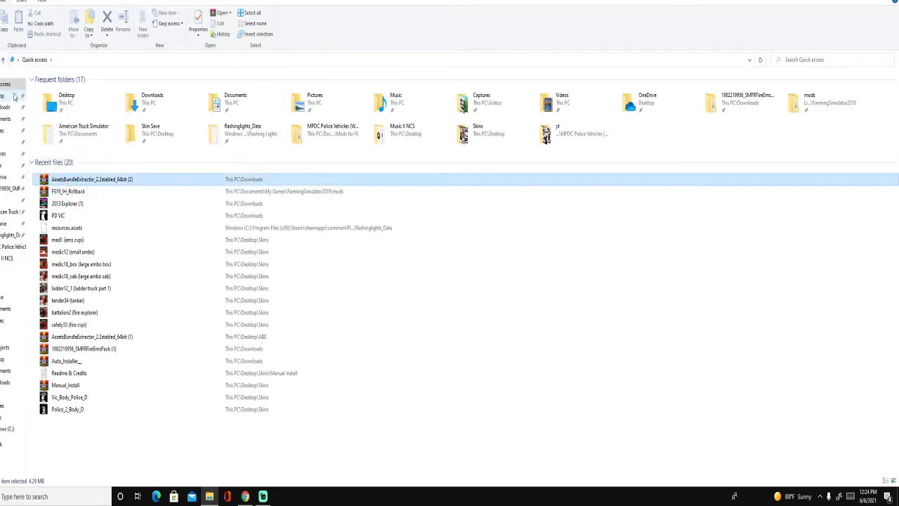
left_click(892, 5)
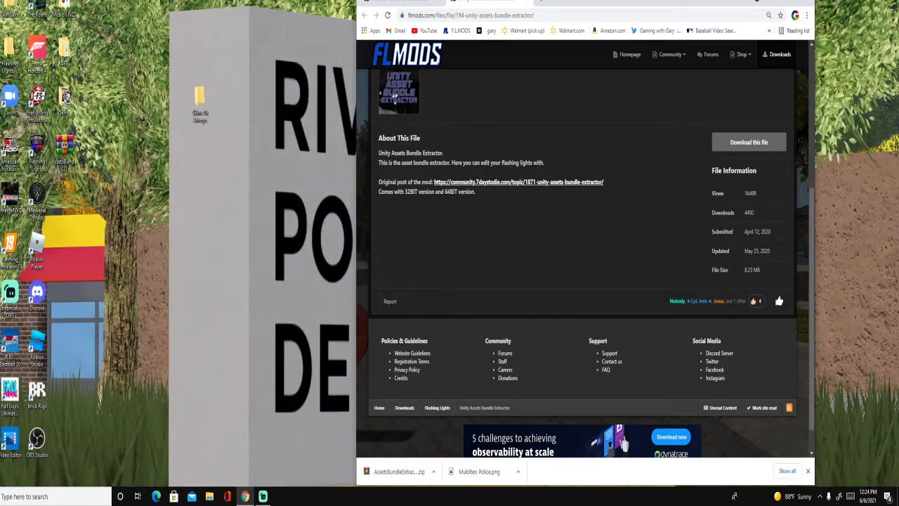
left_click(770, 2)
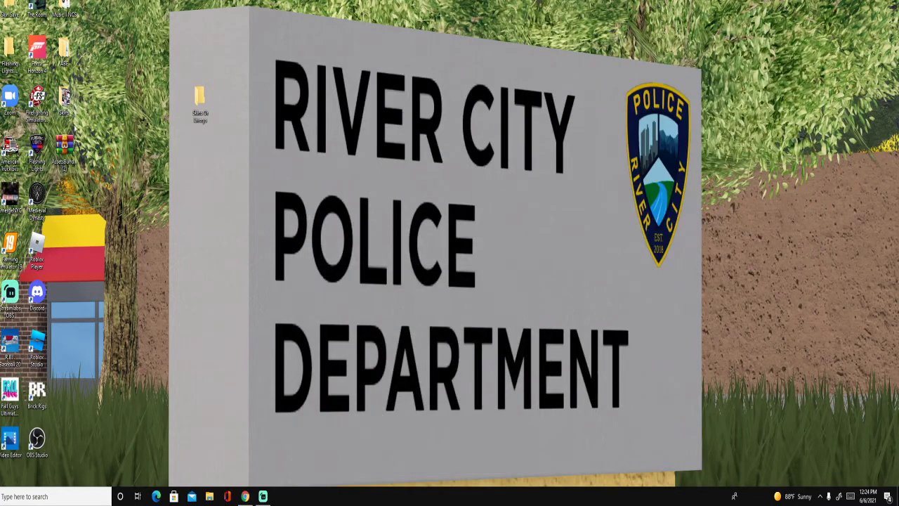
left_click_drag(64, 148, 358, 259)
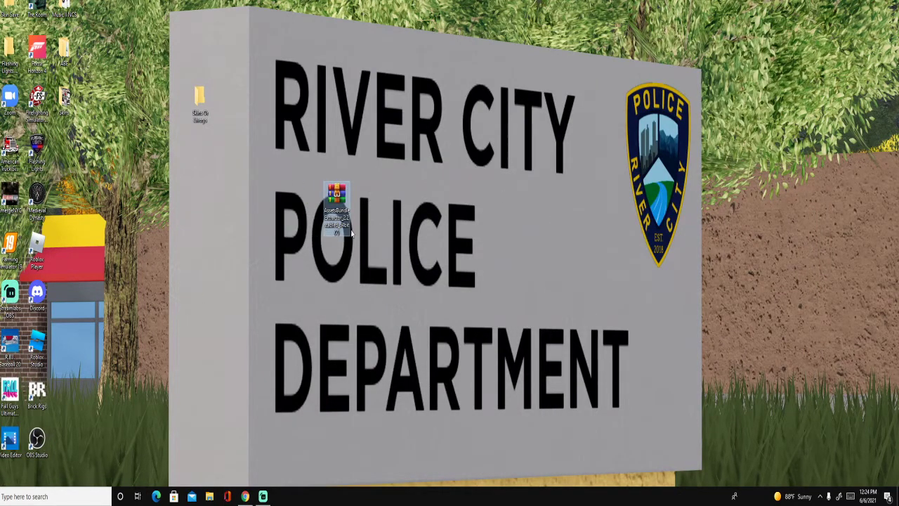
Step: Create a new folder on the desktop beside the extractor archive
right_click(503, 212)
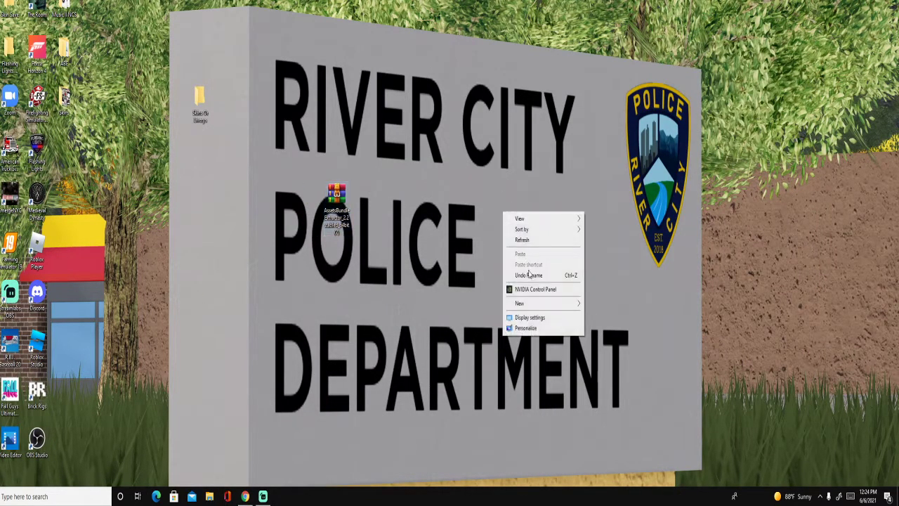
mouse_move(528, 302)
left_click(632, 307)
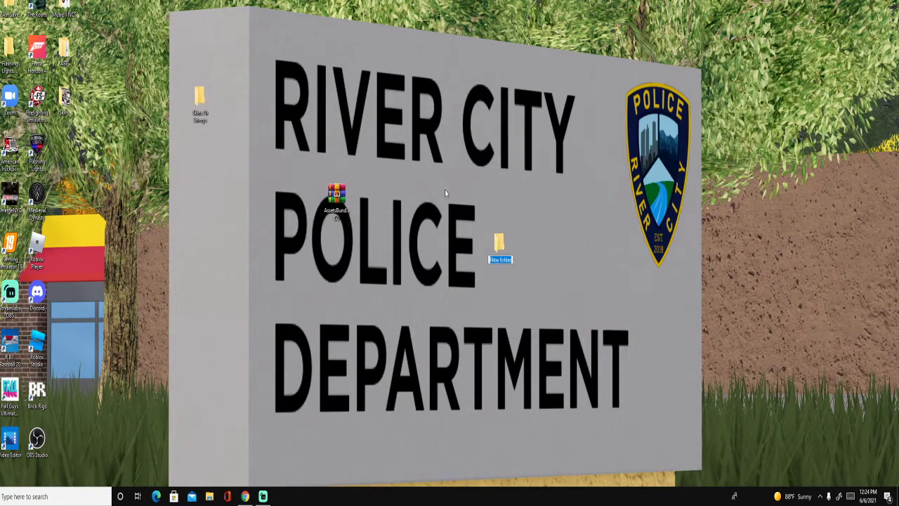
type("ABE")
key("Return")
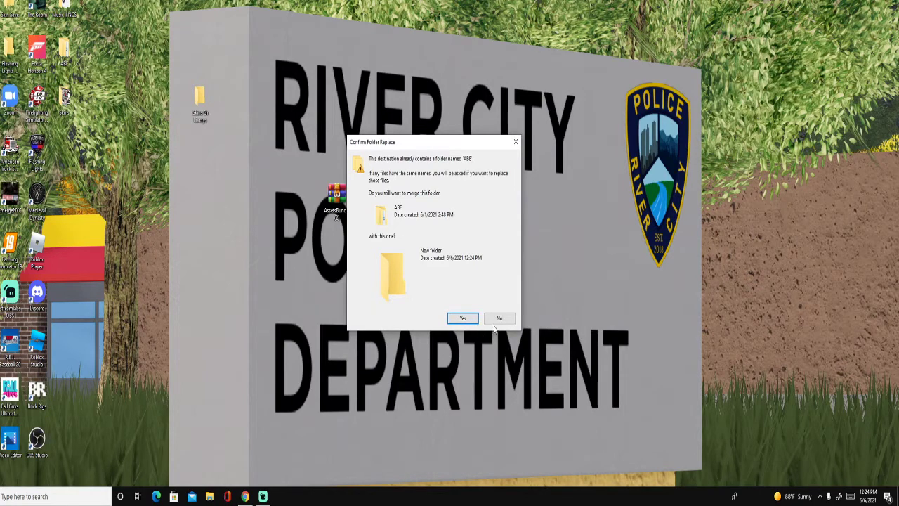
left_click(499, 319)
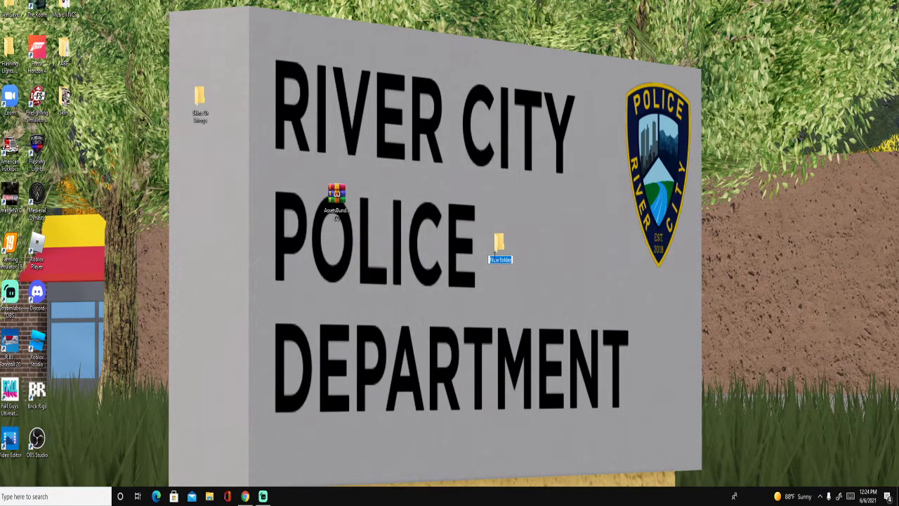
Step: Name the new desktop folder ABE2 and move the extractor archive into it
type("ABE2")
key("Return")
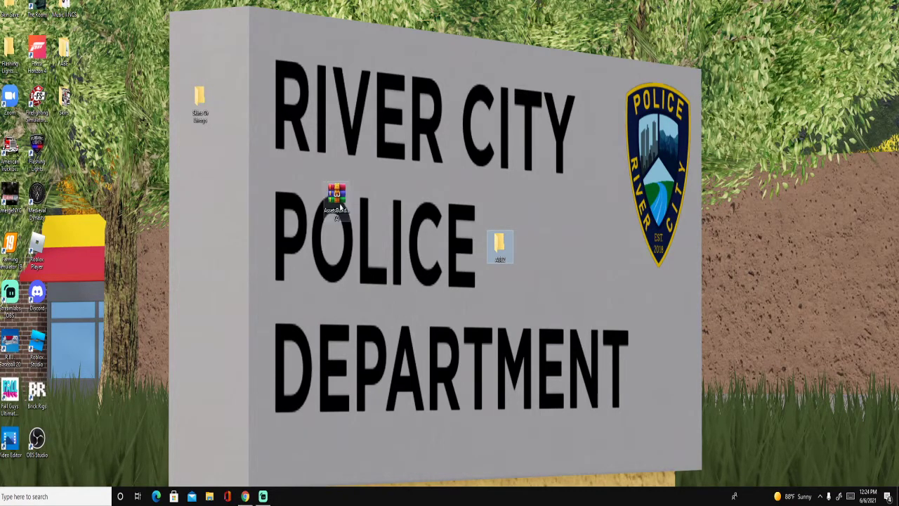
left_click(338, 188)
left_click_drag(339, 188, 493, 254)
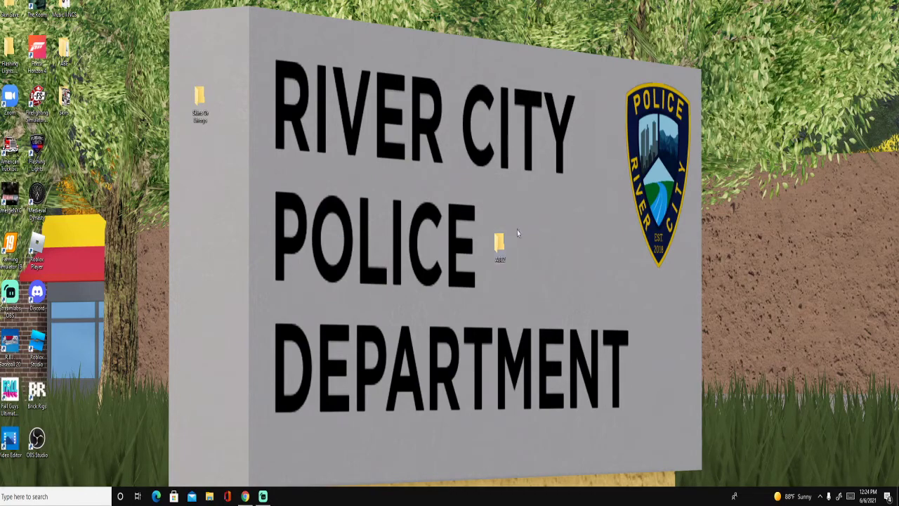
Step: Open the archive in the ABE2 folder and launch the extractor application from its 64bit folder
double_click(496, 247)
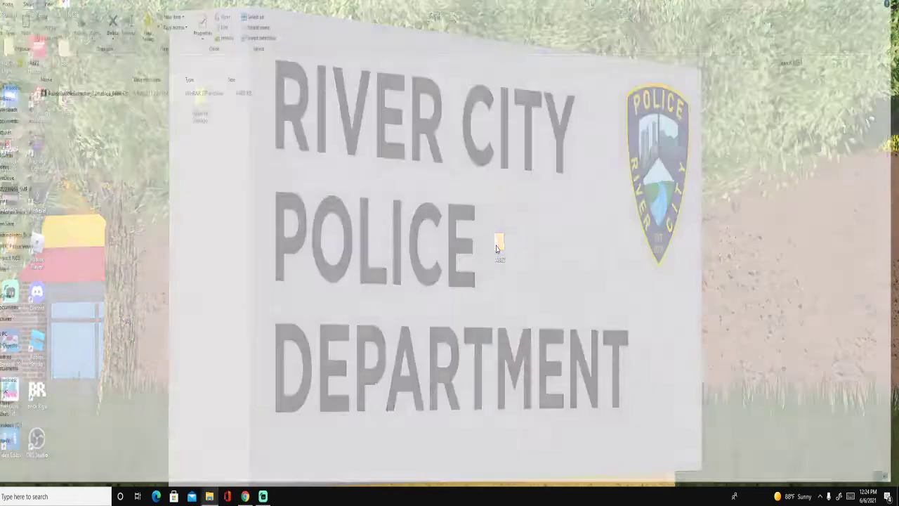
double_click(209, 91)
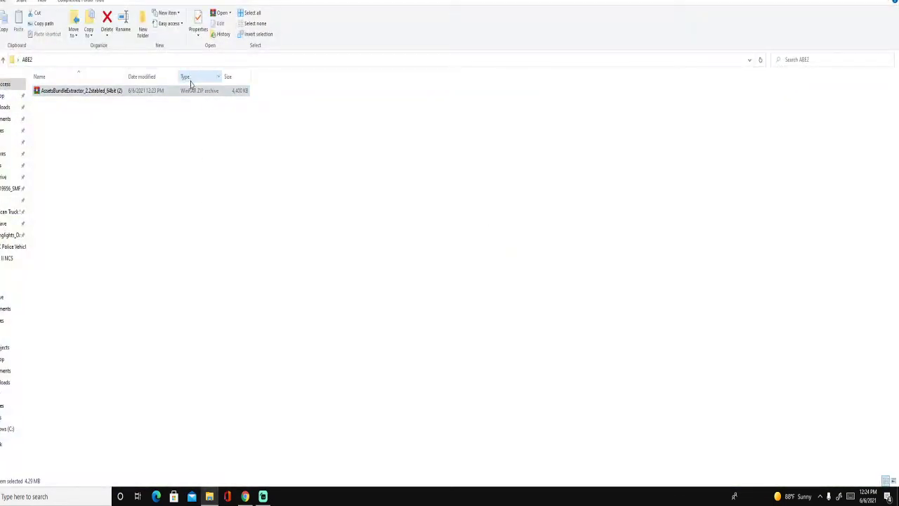
left_click(100, 77)
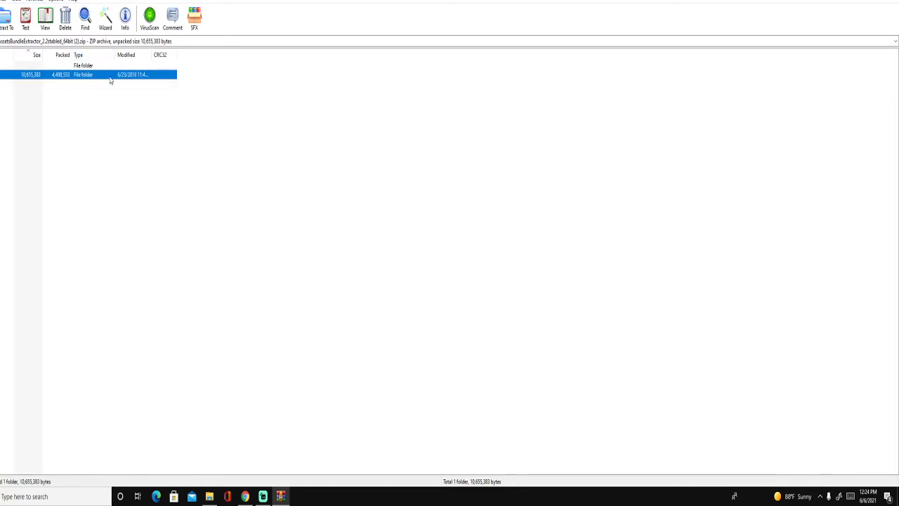
left_click(214, 130)
double_click(151, 77)
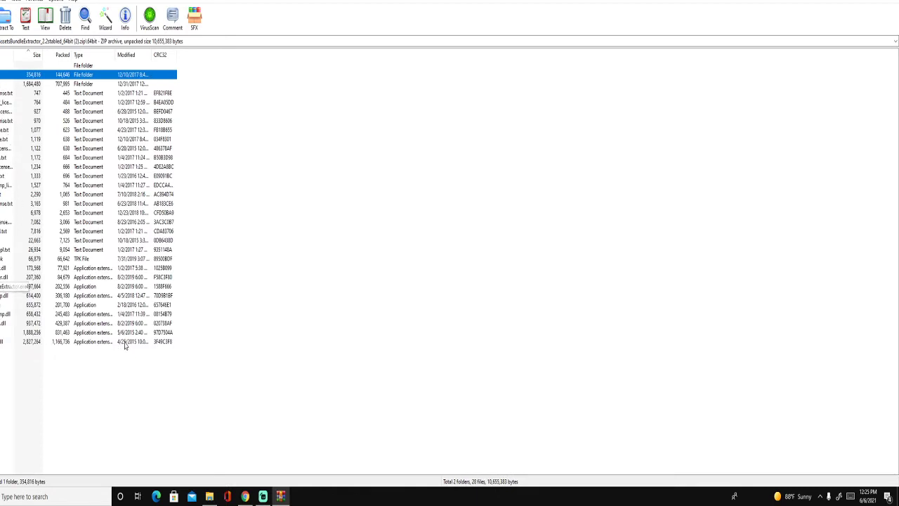
left_click(4, 286)
double_click(3, 286)
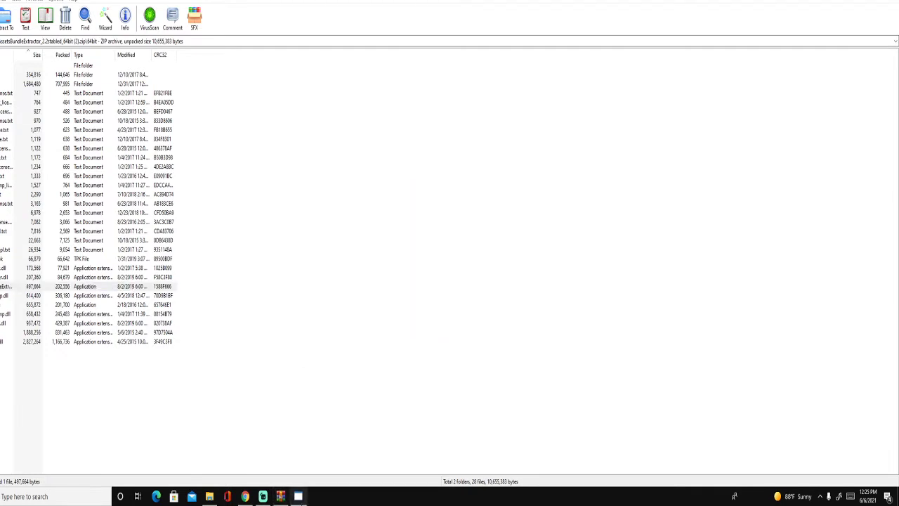
Step: Close the archive, the ABE2 folder and the Unity Assets Bundle Extractor
key("alt+F4")
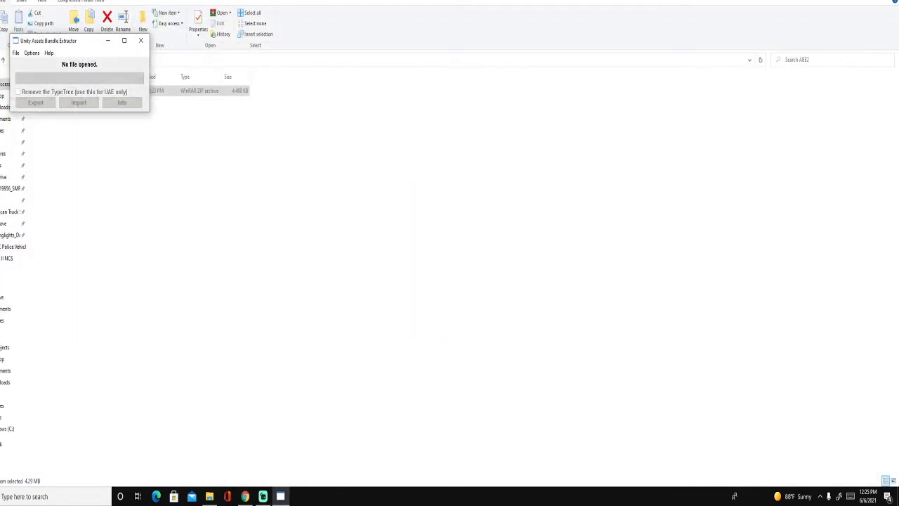
key("alt+F4")
left_click(141, 40)
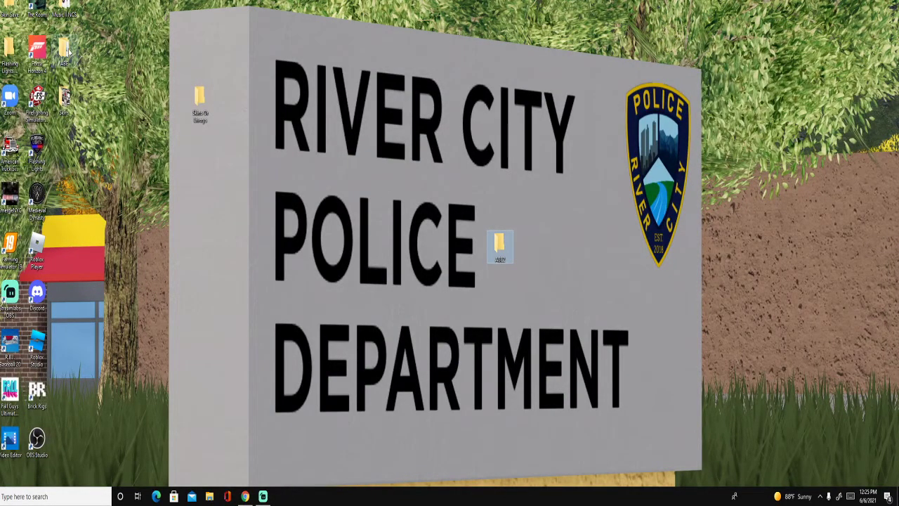
Step: Launch Unity Assets Bundle Extractor from the 64bit folder of the archive in the desktop's ABE folder, and close the archive
key("Return")
double_click(60, 99)
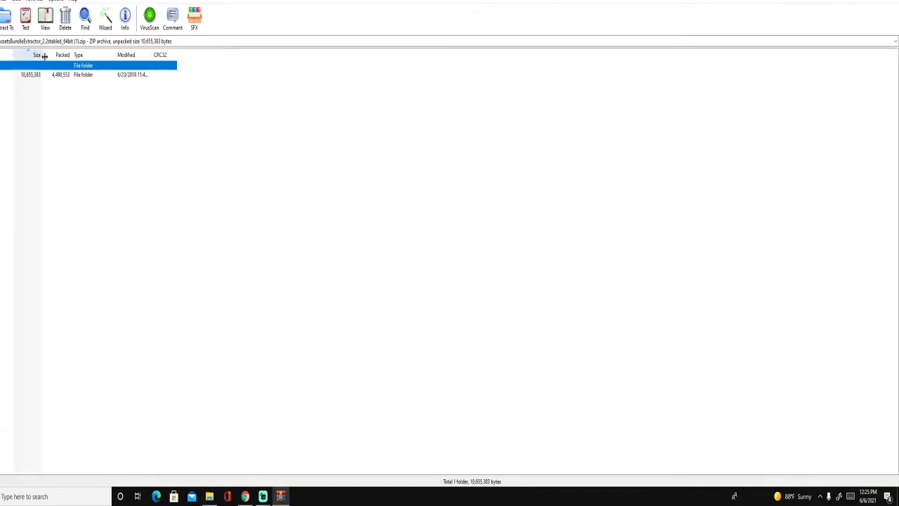
double_click(34, 77)
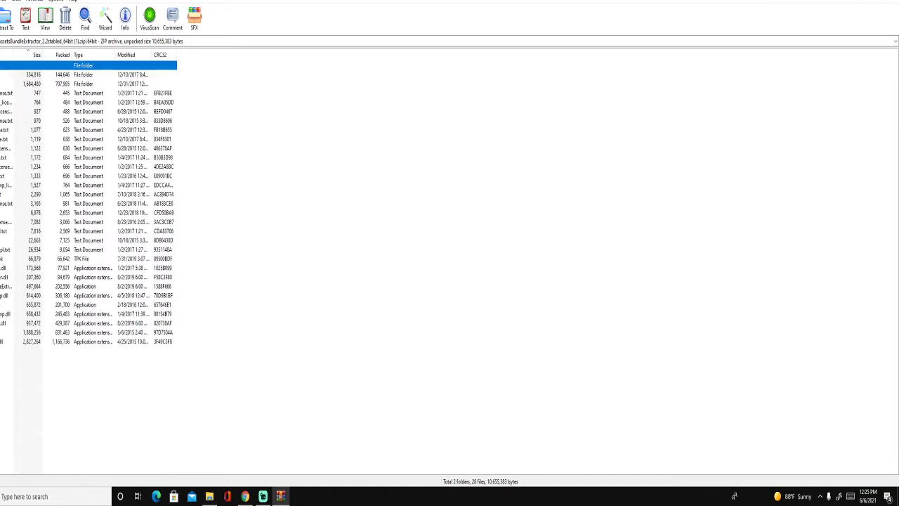
double_click(31, 286)
left_click(888, 2)
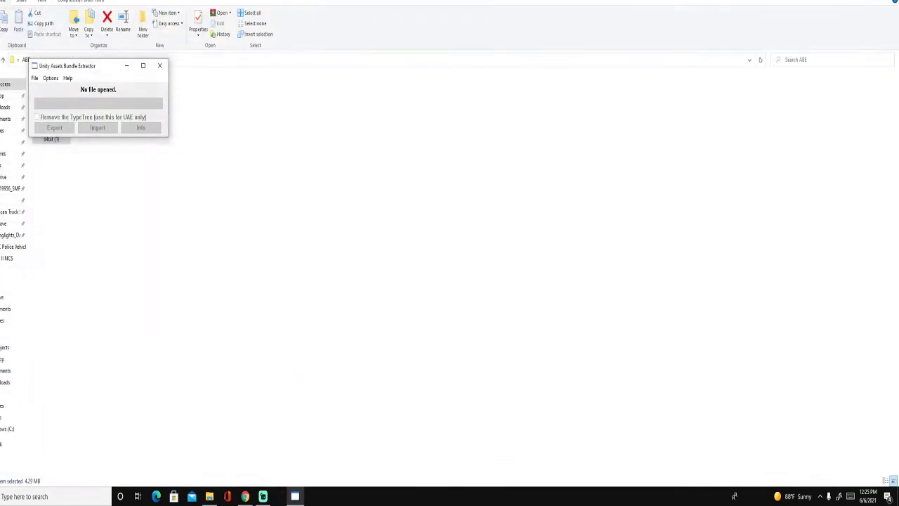
Step: Close the ABE folder window and move the extractor window clear of the desktop icons
left_click(888, 1)
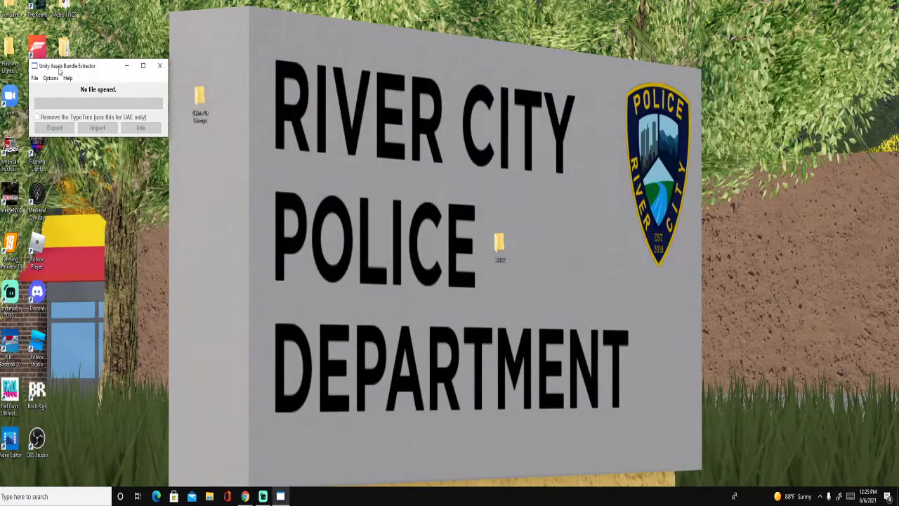
left_click_drag(60, 66, 467, 99)
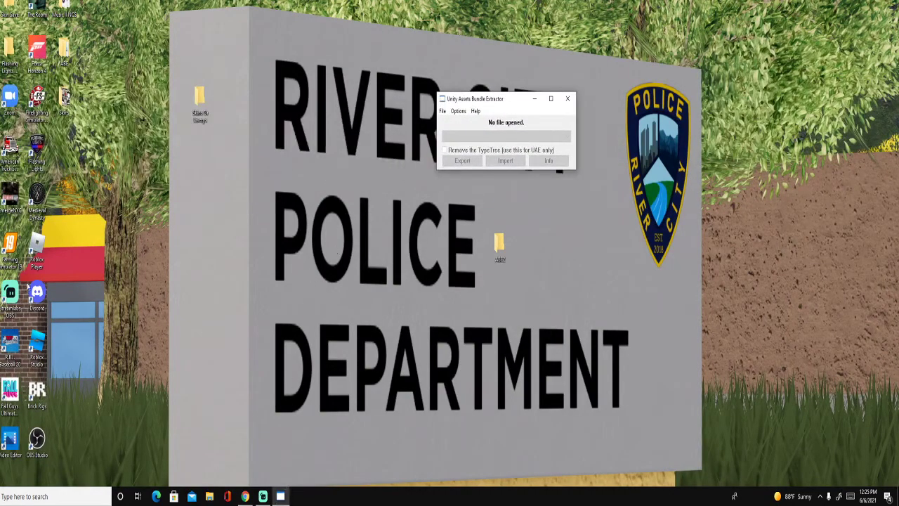
Step: Switch to Steam and open the local files properties of Flashing Lights
double_click(3, 99)
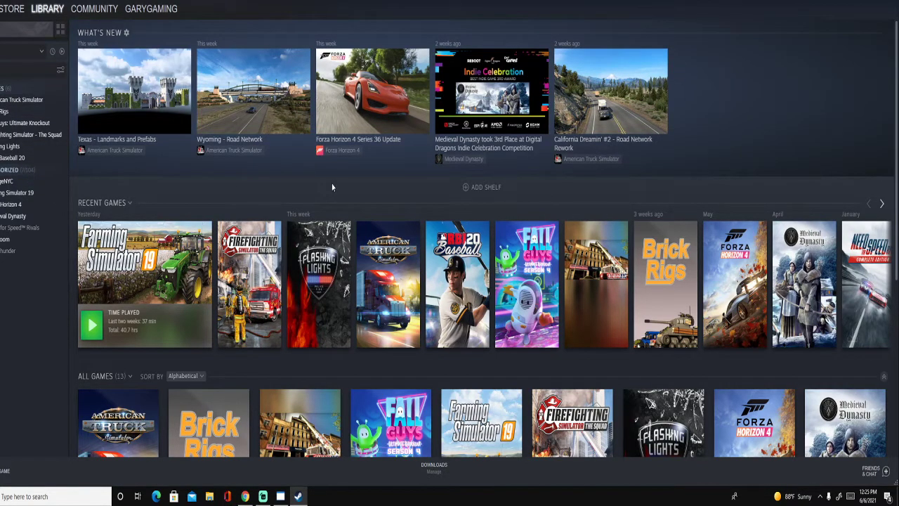
left_click(14, 147)
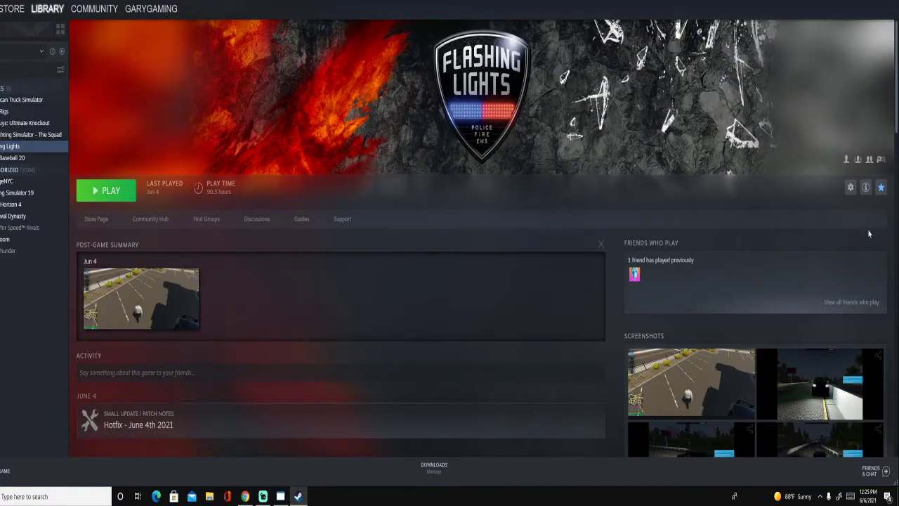
left_click(851, 188)
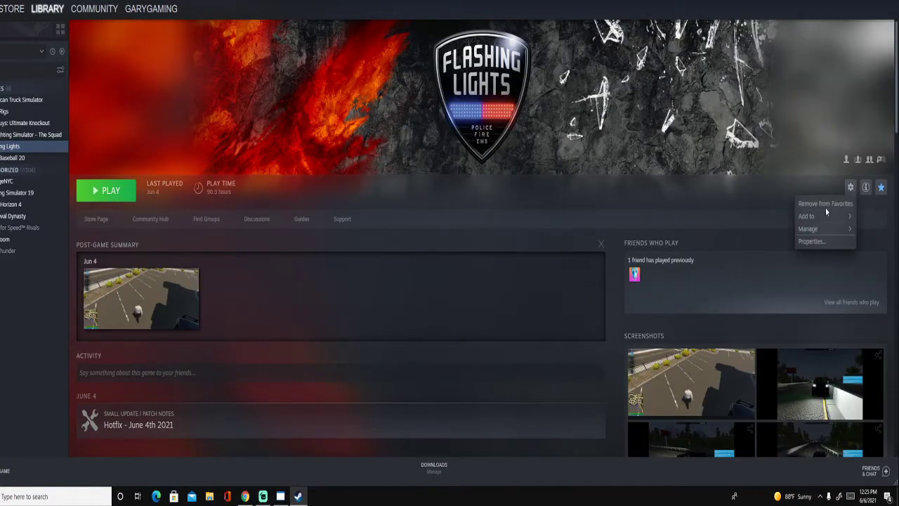
mouse_move(819, 223)
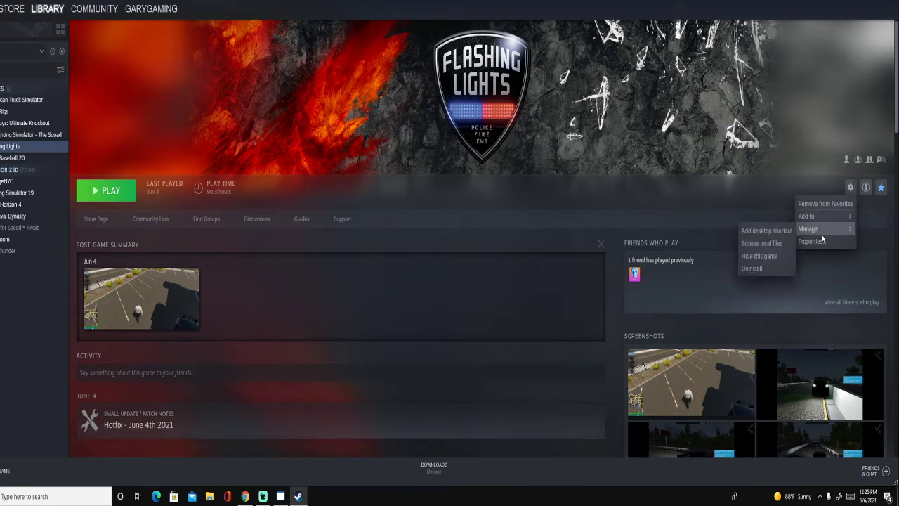
left_click(813, 241)
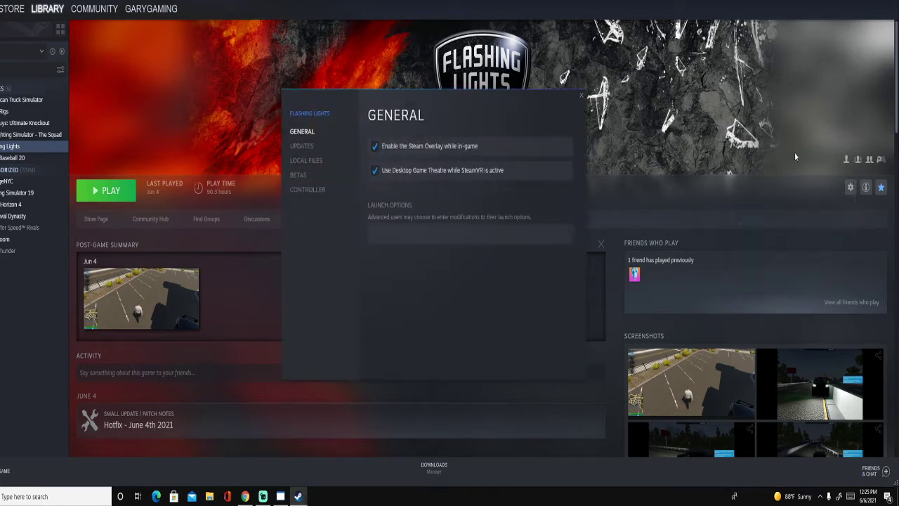
left_click(316, 152)
left_click(323, 161)
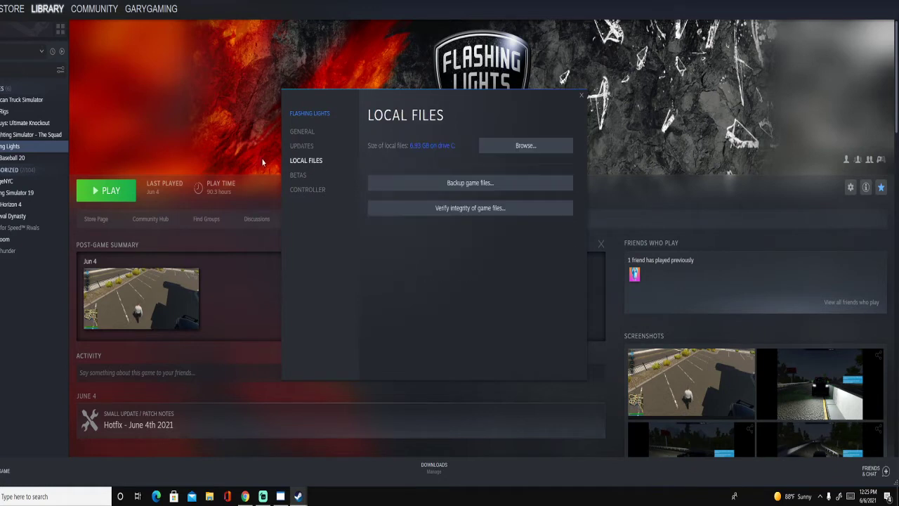
Step: Close the Steam library window and create a new desktop folder named FL BACK UP
left_click(878, 4)
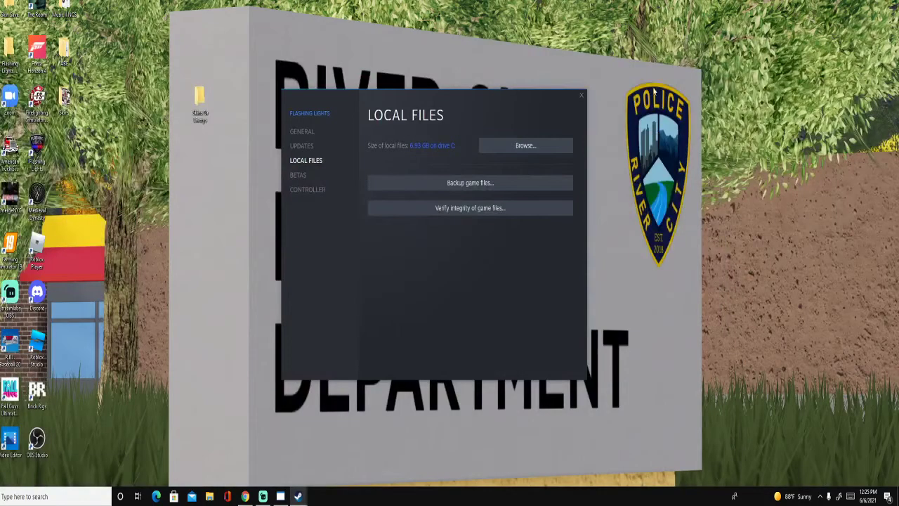
right_click(661, 86)
mouse_move(703, 176)
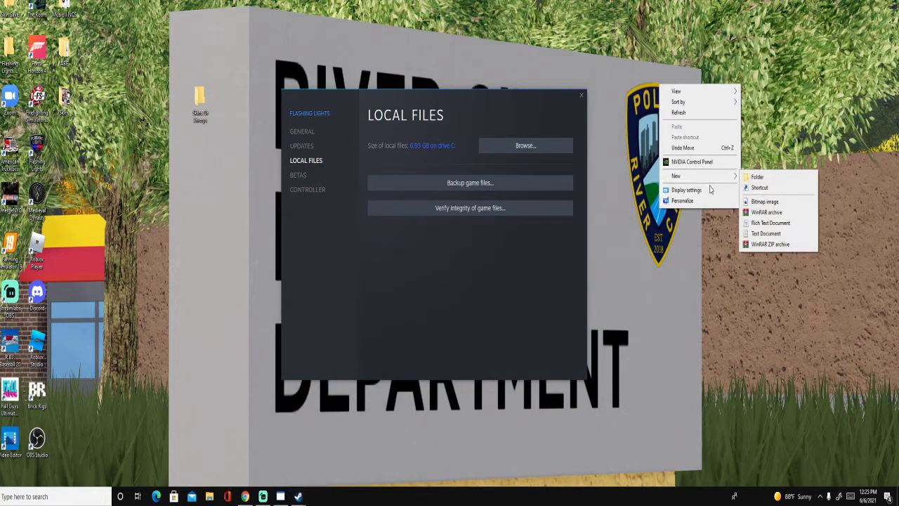
left_click(796, 179)
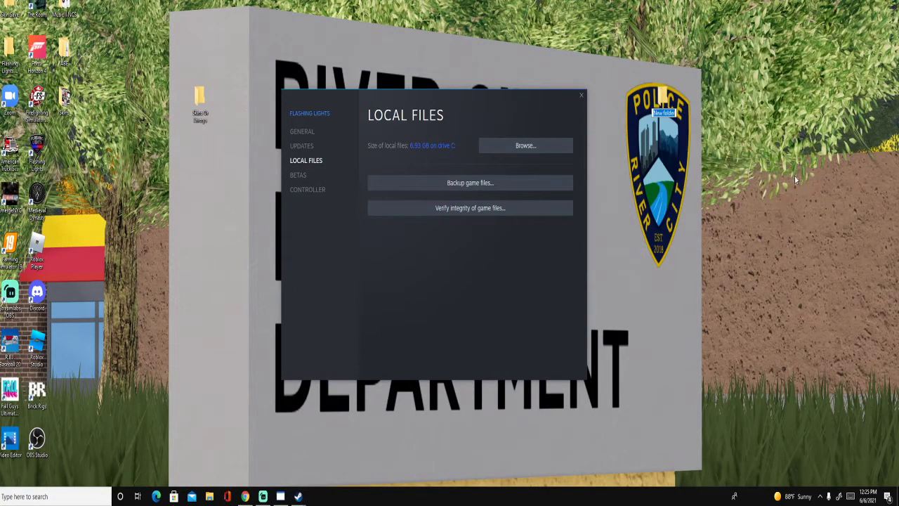
key("BackSpace")
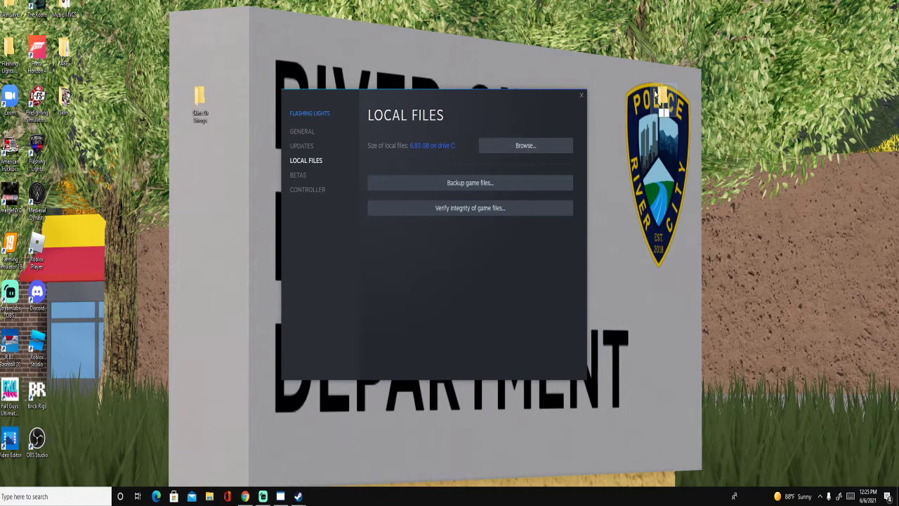
type("FL BACK UP")
key("Return")
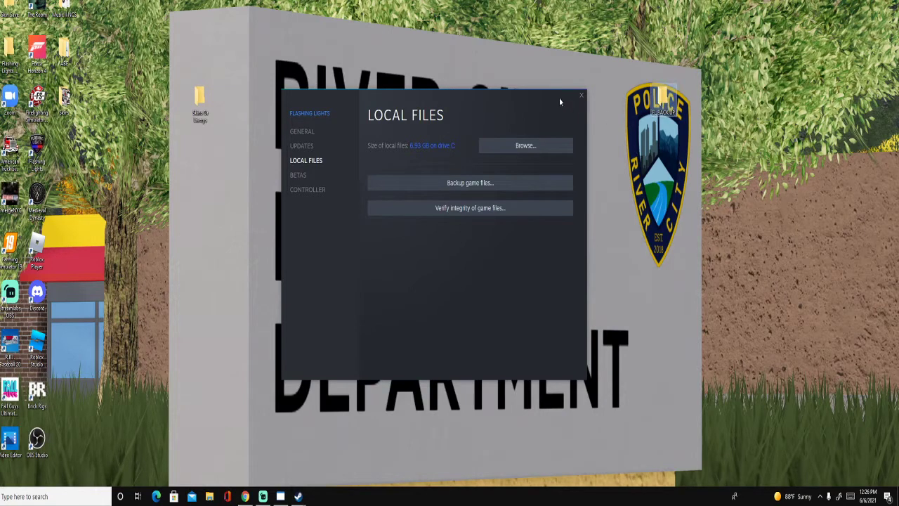
Step: Close the game's properties window and move the FL BACK UP folder near the other desktop icons
left_click_drag(560, 103, 516, 154)
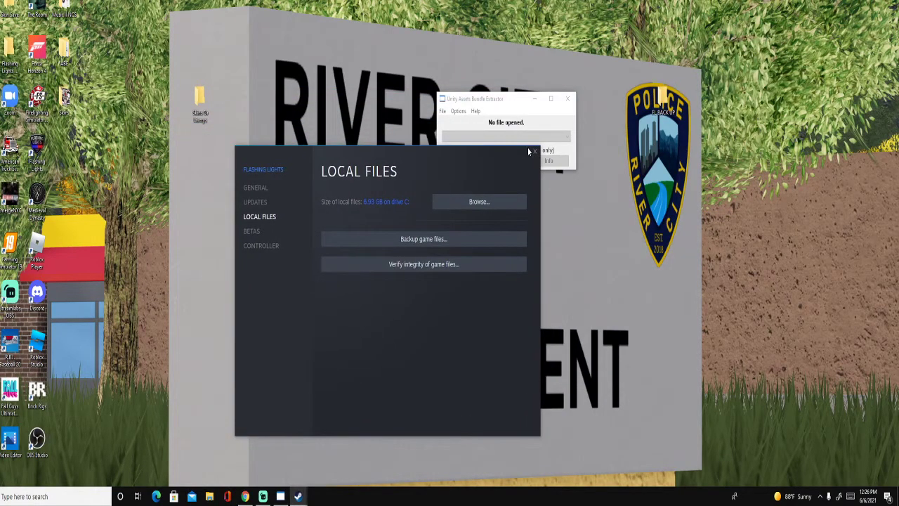
left_click(534, 152)
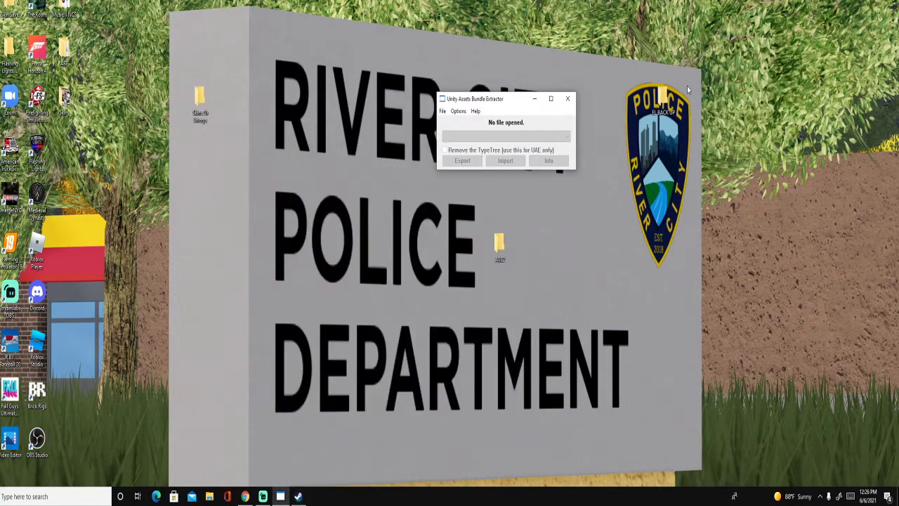
left_click_drag(662, 97, 144, 196)
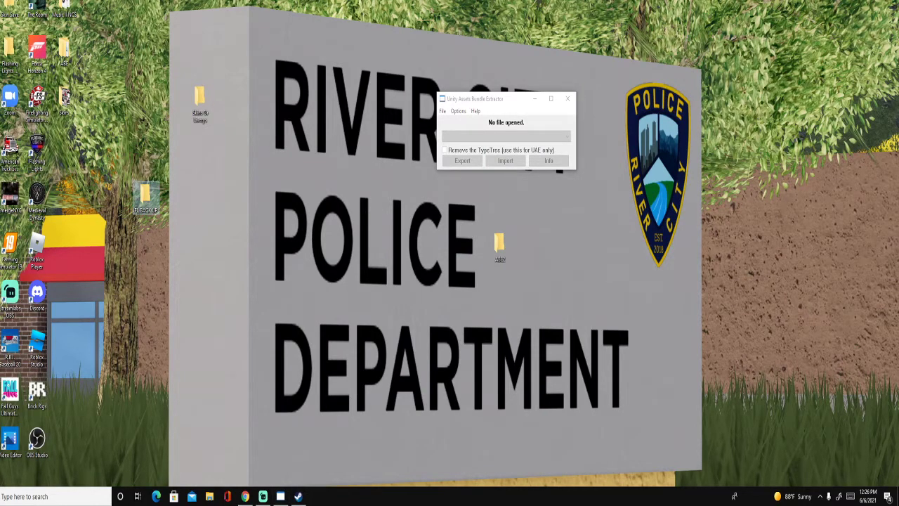
left_click(77, 380)
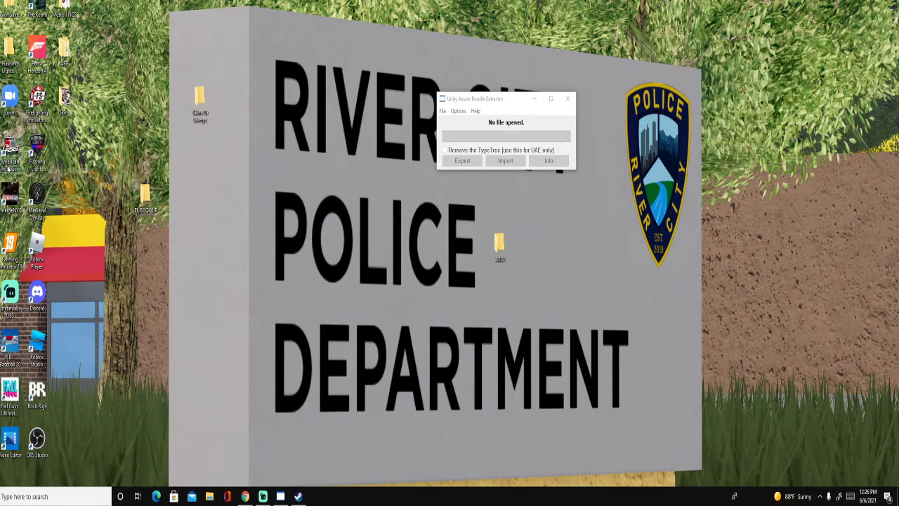
Step: Return to Steam and browse the local files of Flashing Lights from its properties
left_click(298, 496)
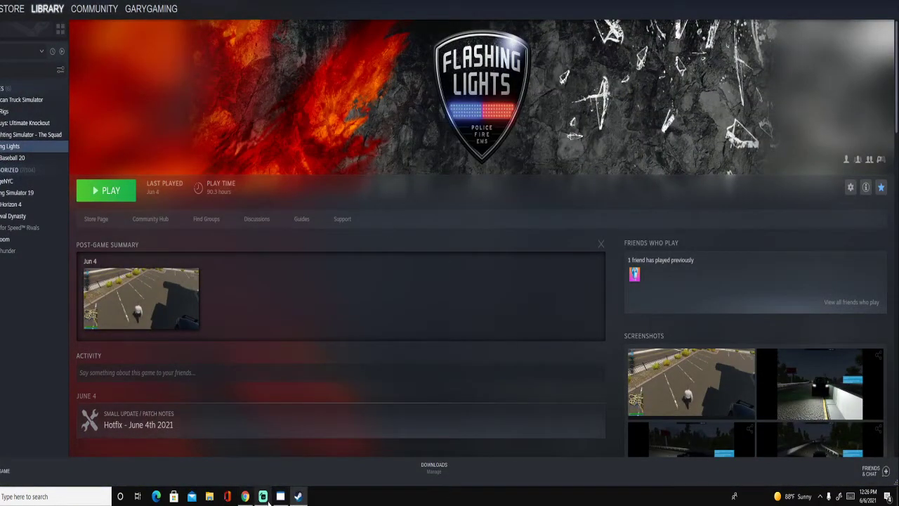
left_click(851, 187)
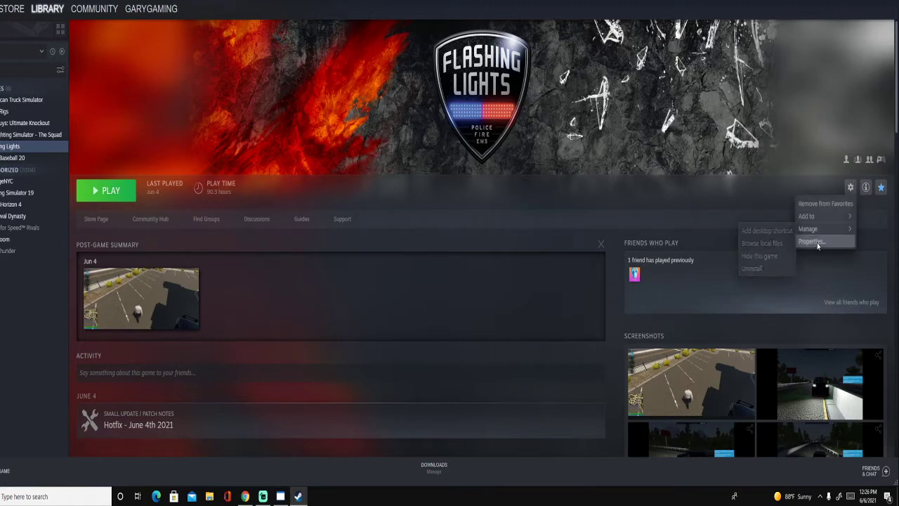
left_click(813, 241)
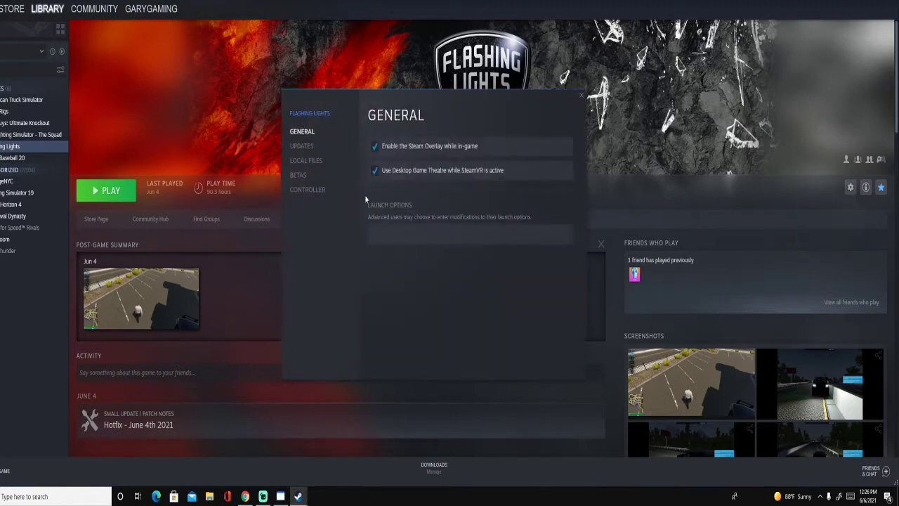
left_click(309, 160)
left_click(525, 146)
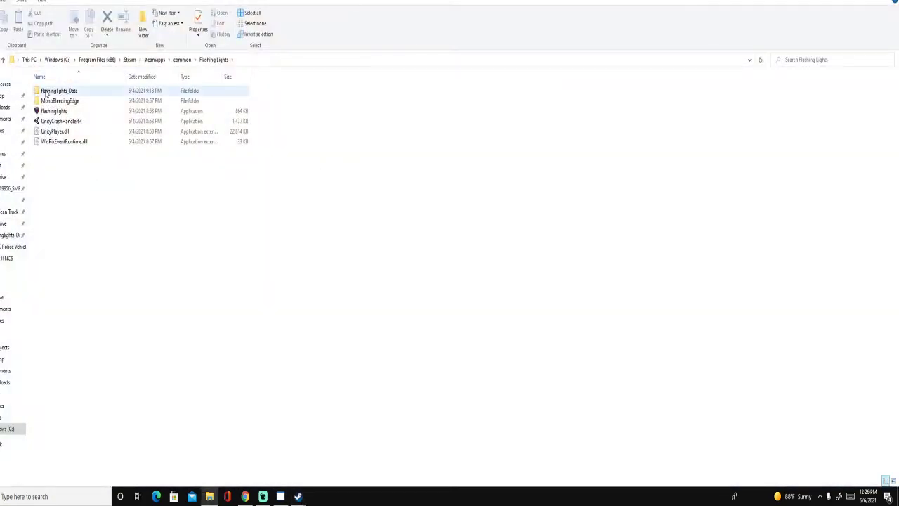
Step: Pin the flashinglights_Data folder to Quick access, open it from there, and return to the Flashing Lights folder
right_click(46, 93)
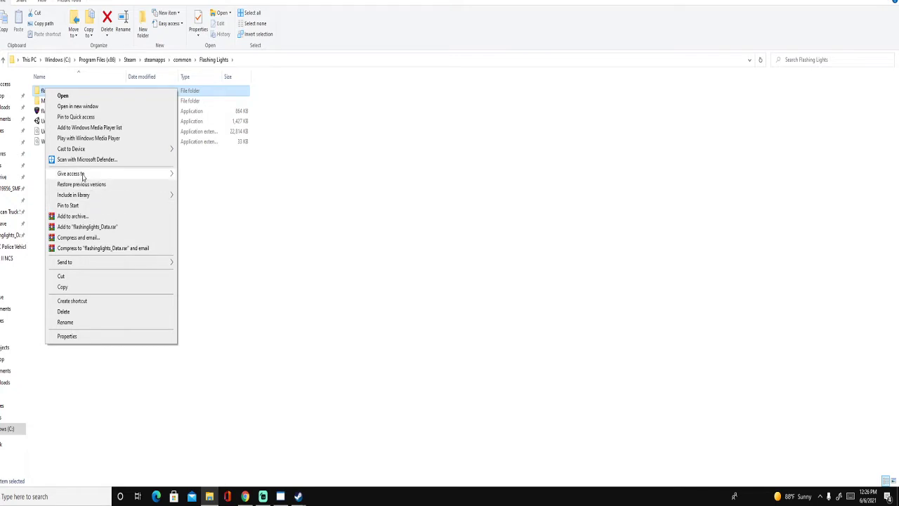
left_click(108, 117)
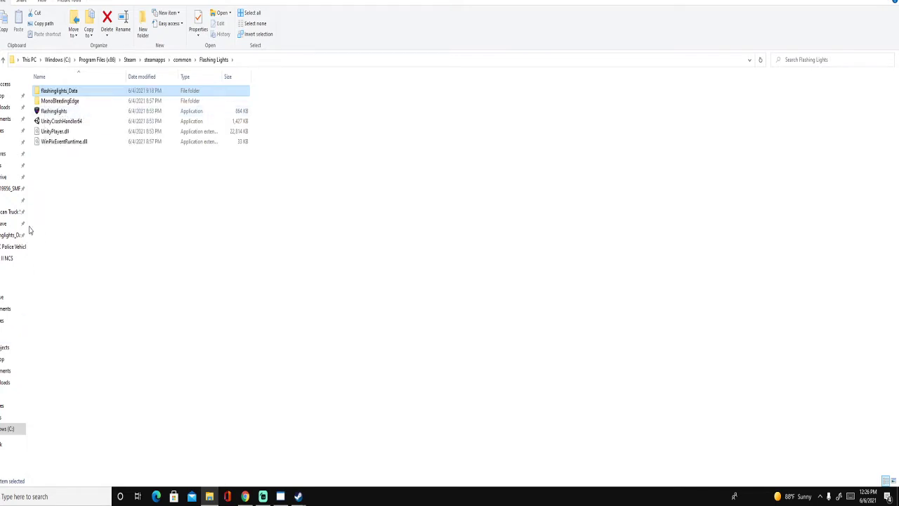
left_click(112, 186)
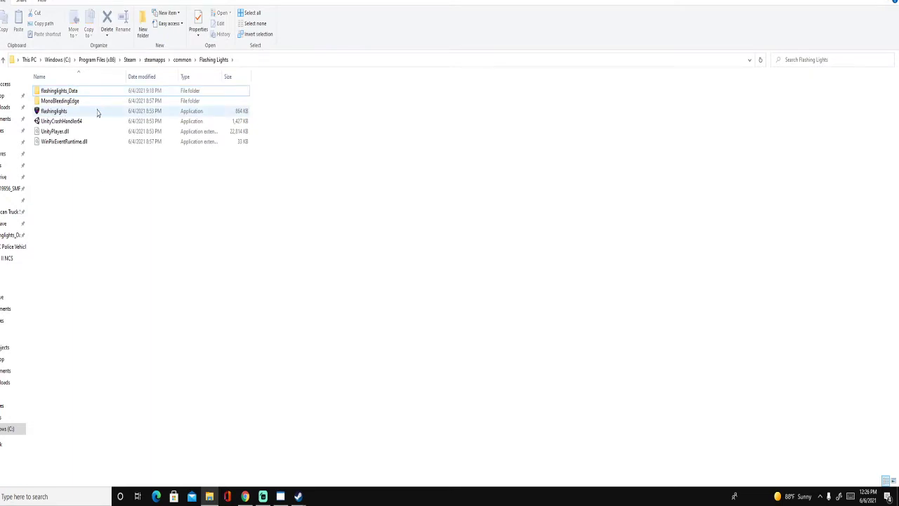
left_click(11, 235)
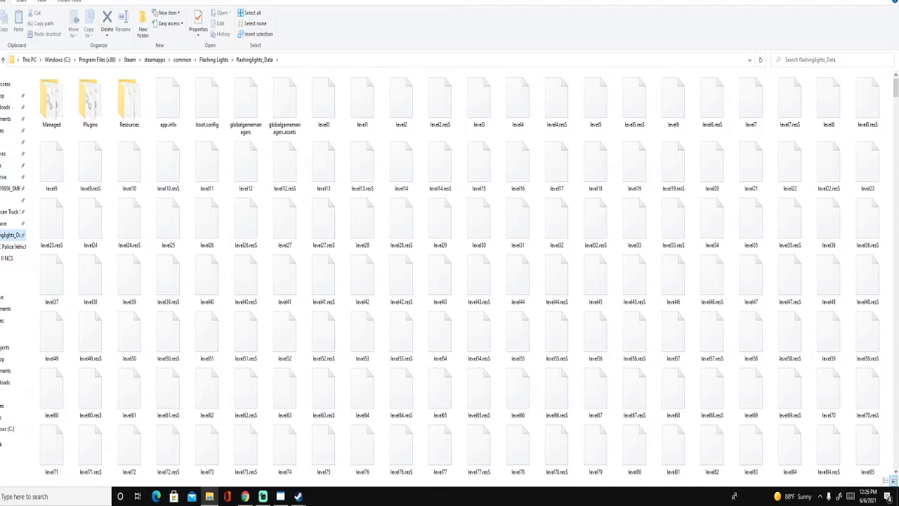
key("alt+Left")
key("alt+Left")
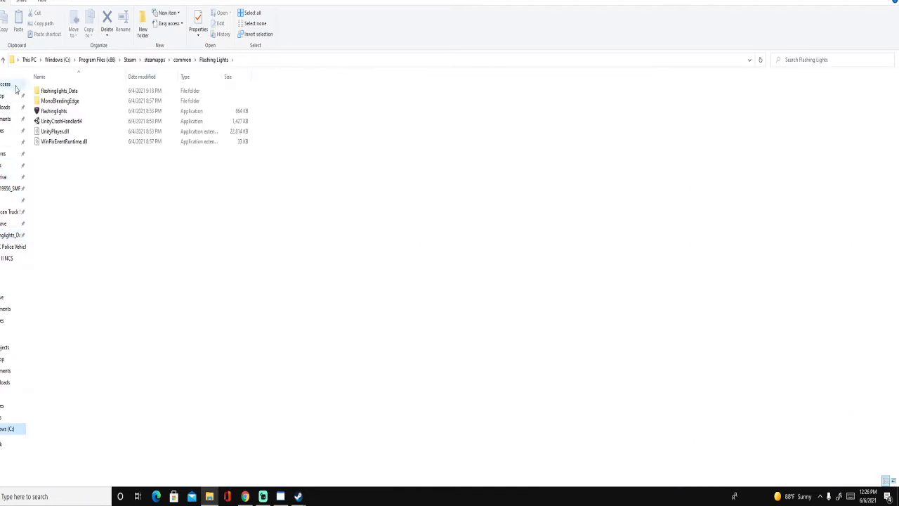
Step: Open the flashinglights_Data folder and locate the resources files among its contents
double_click(67, 92)
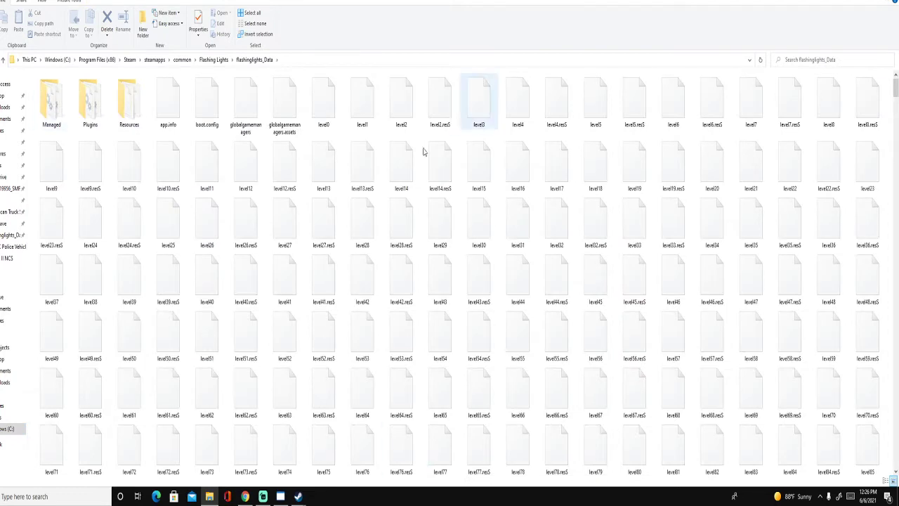
scroll(458, 321, "down", 20)
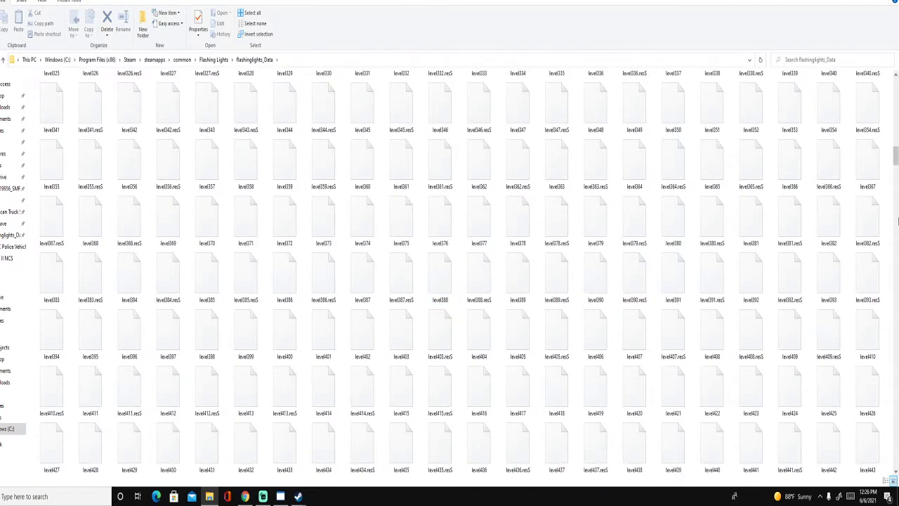
left_click_drag(896, 157, 896, 268)
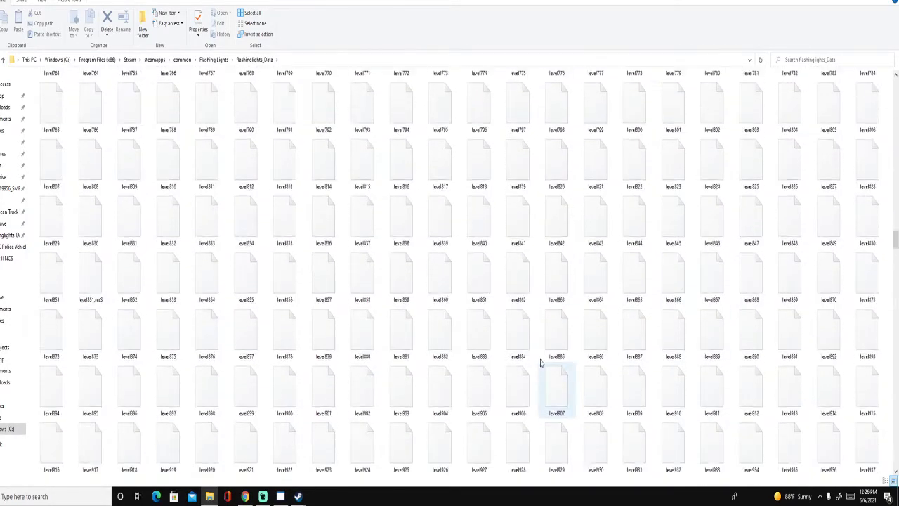
scroll(477, 354, "down", 8)
scroll(475, 345, "up", 9)
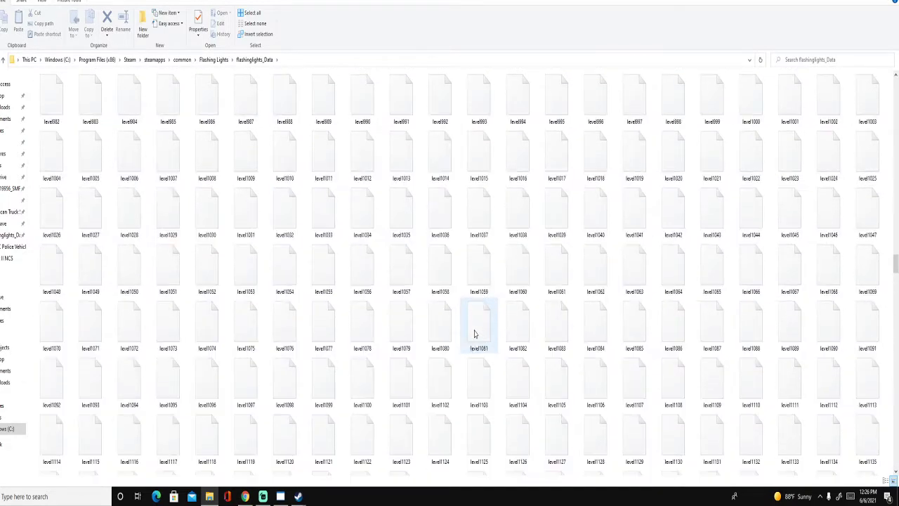
scroll(472, 347, "down", 3)
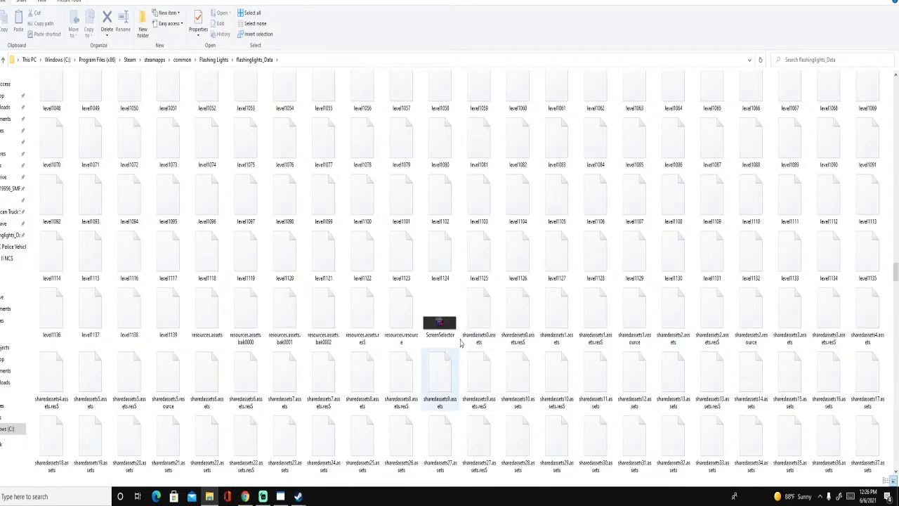
left_click(330, 335)
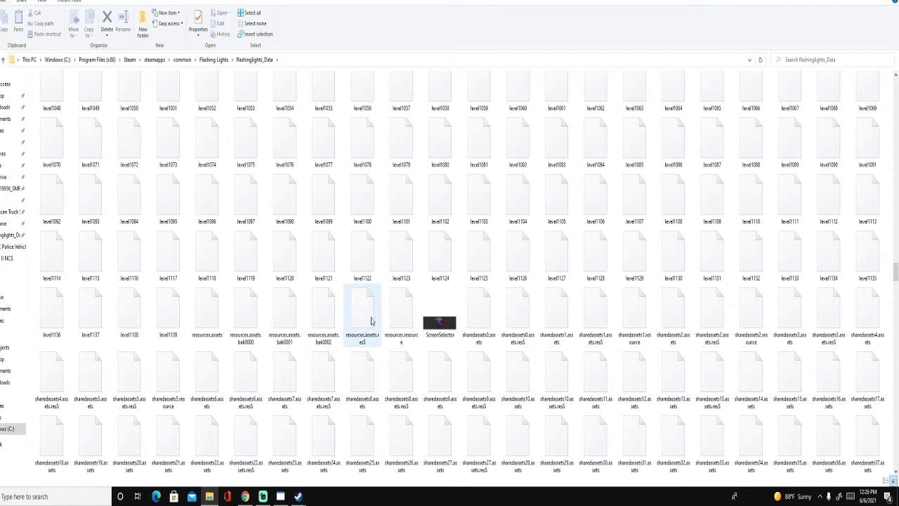
left_click(440, 323)
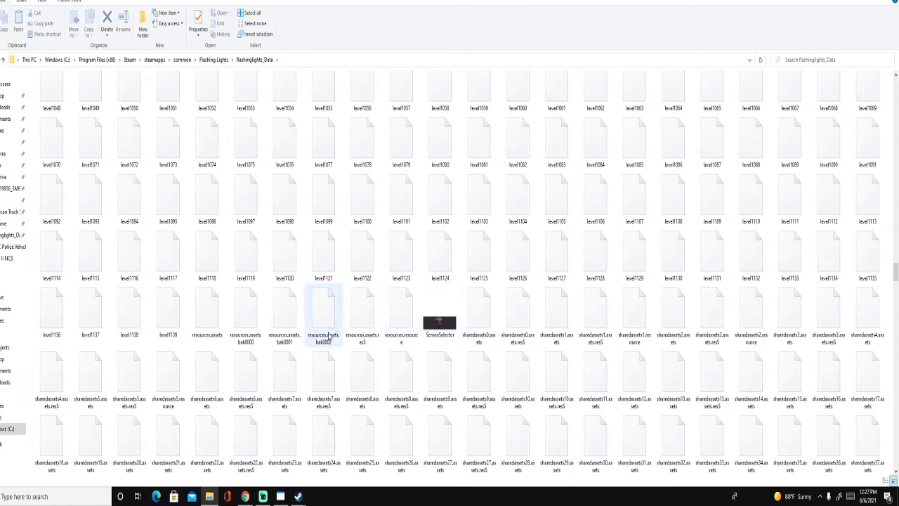
Step: Duplicate the resources.assets file inside the flashinglights_Data folder
left_click(212, 323)
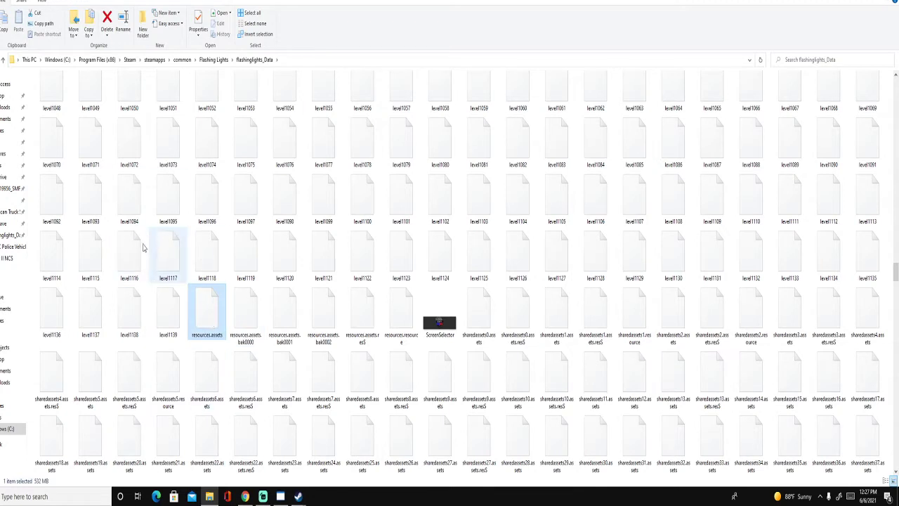
left_click_drag(211, 313, 204, 342)
right_click(202, 323)
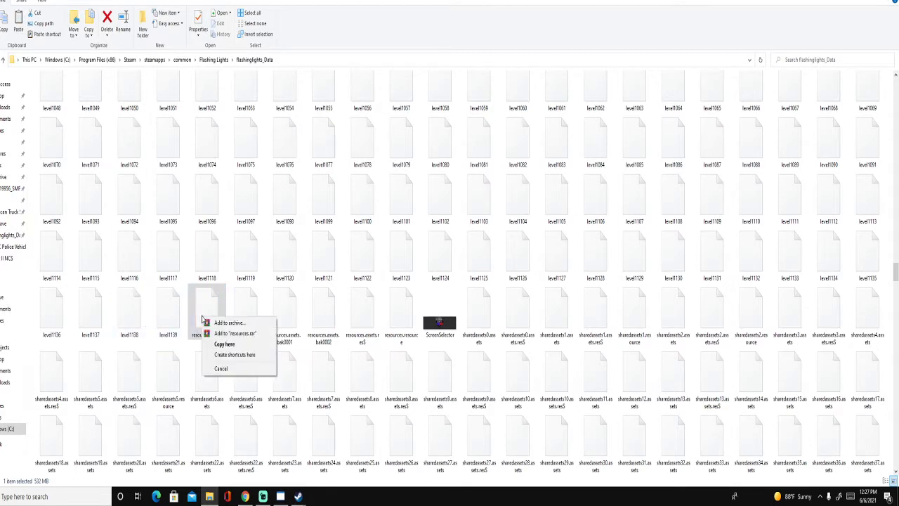
left_click(242, 344)
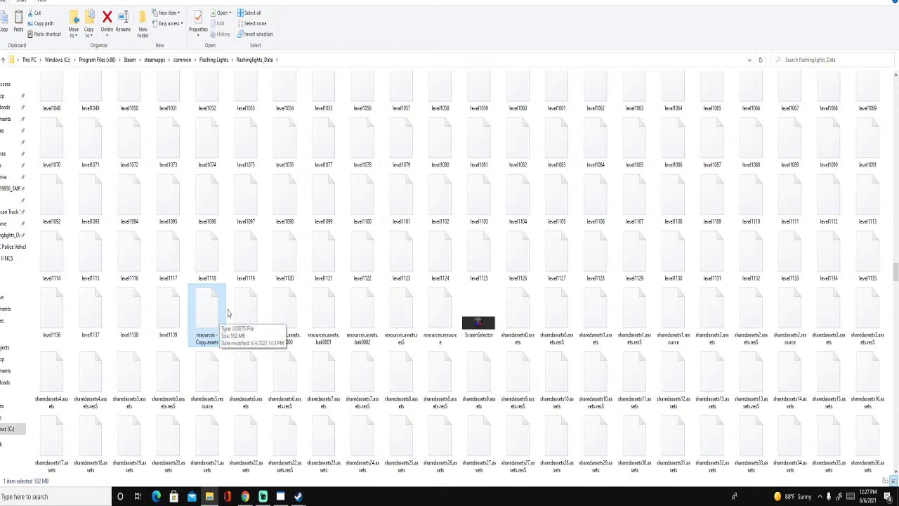
Step: Reopen the flashinglights_Data folder and delete the resources - Copy.assets file from it
left_click(213, 60)
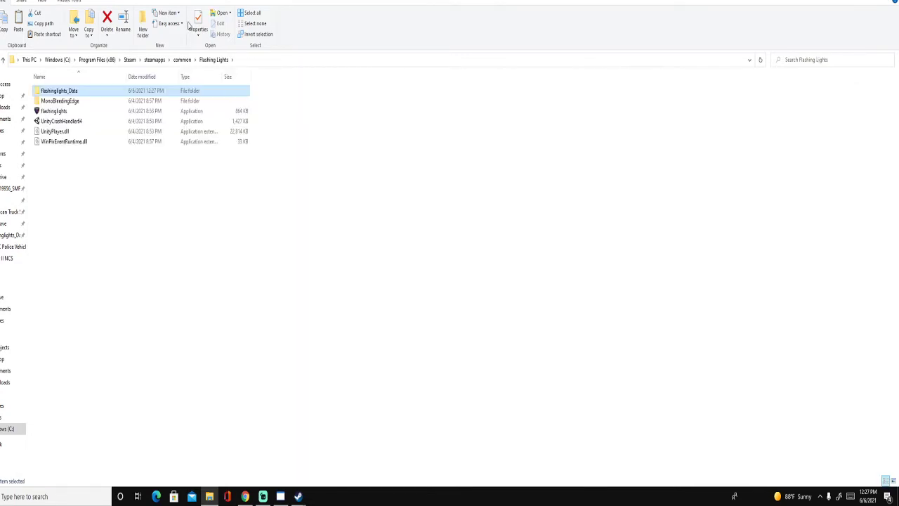
double_click(123, 91)
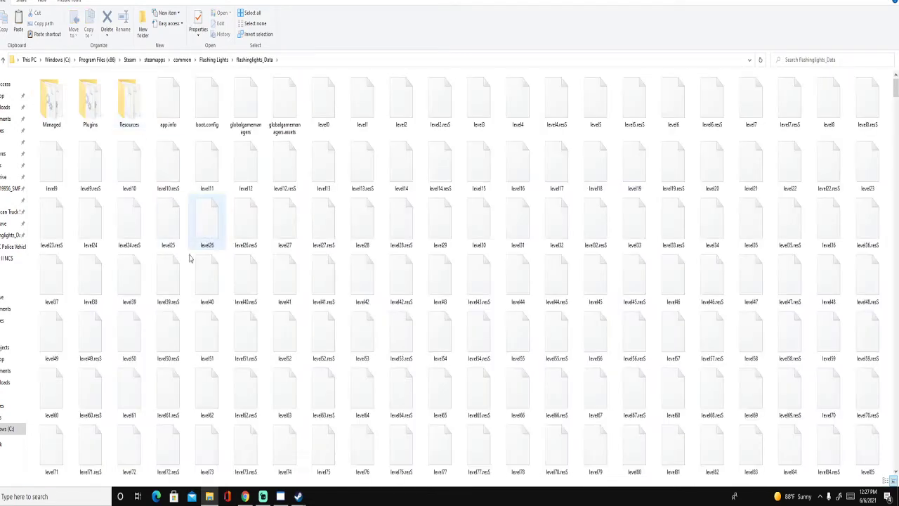
scroll(271, 322, "down", 5)
scroll(271, 322, "down", 10)
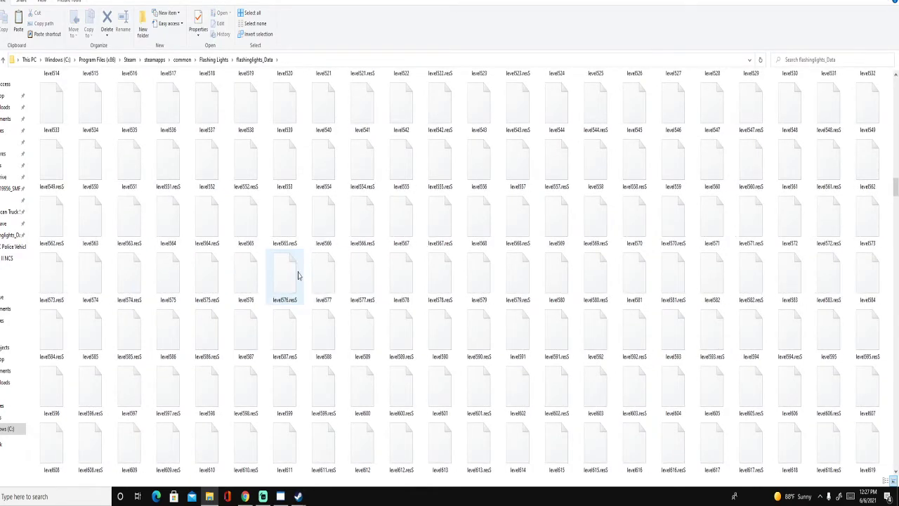
scroll(303, 253, "down", 10)
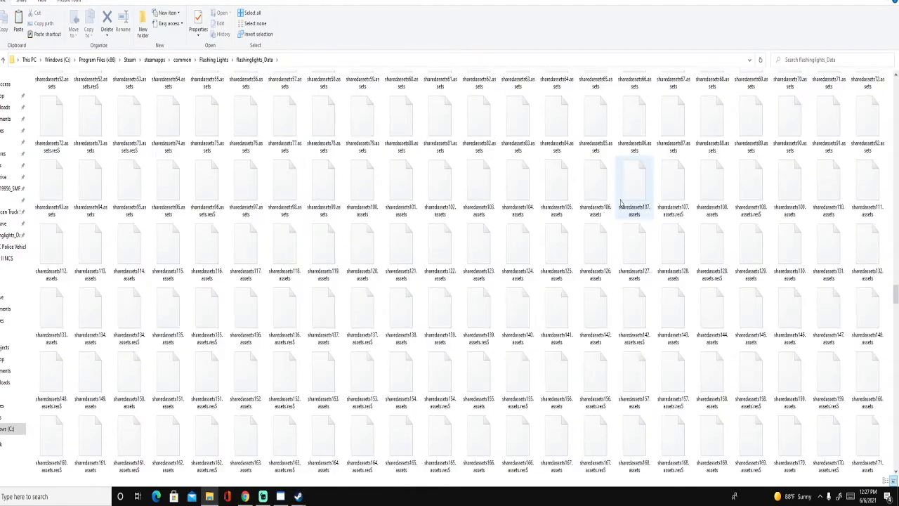
scroll(529, 149, "up", 8)
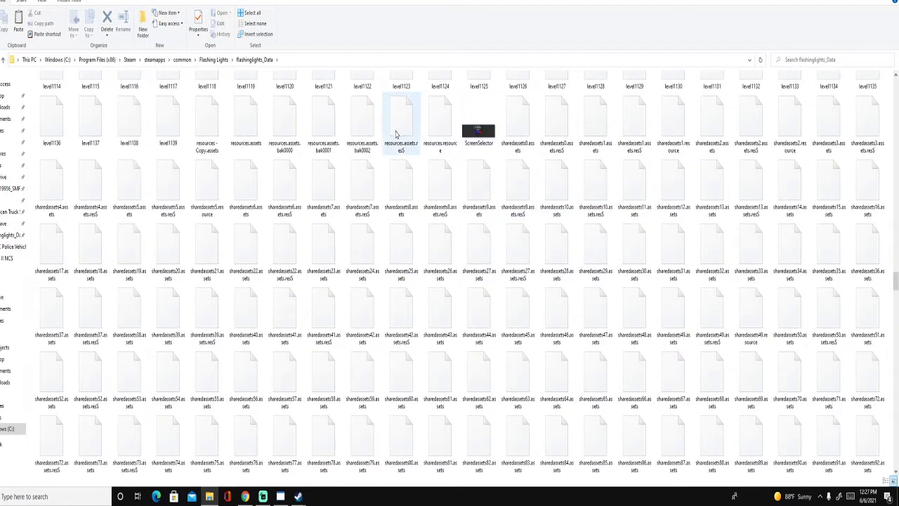
left_click(219, 124)
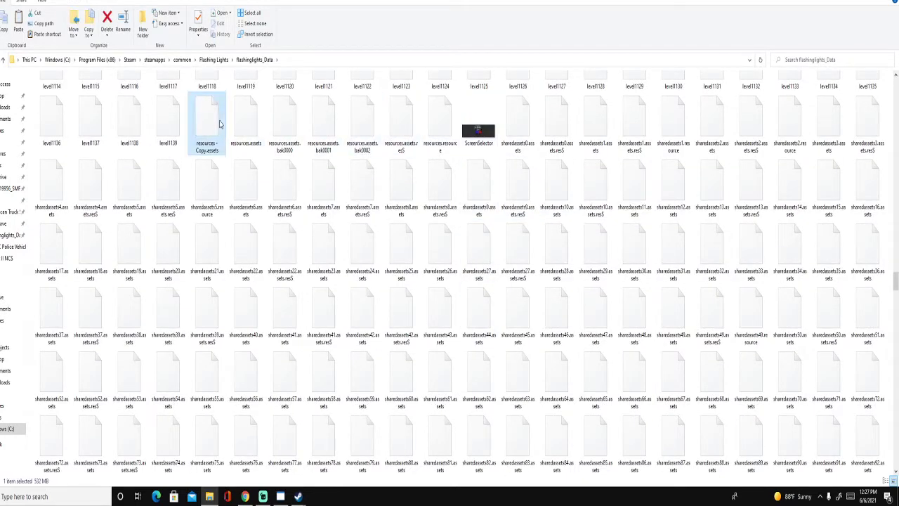
left_click(106, 19)
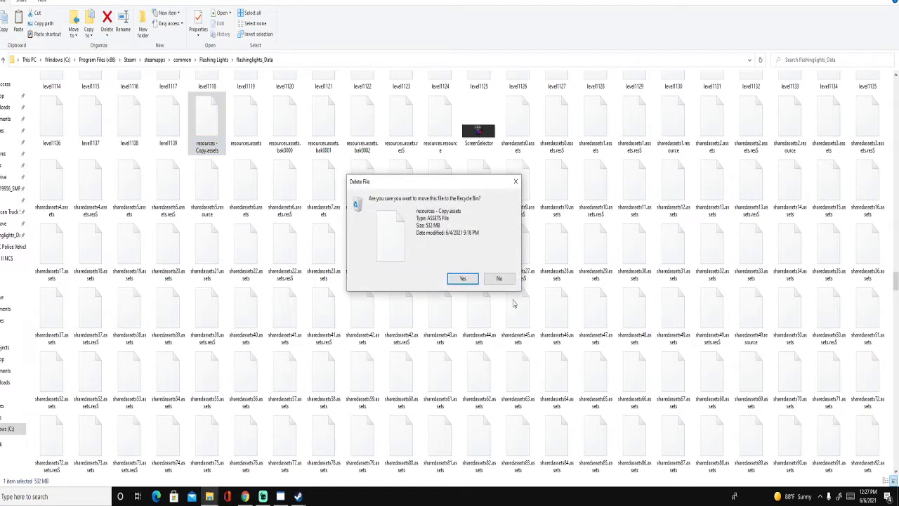
left_click(464, 279)
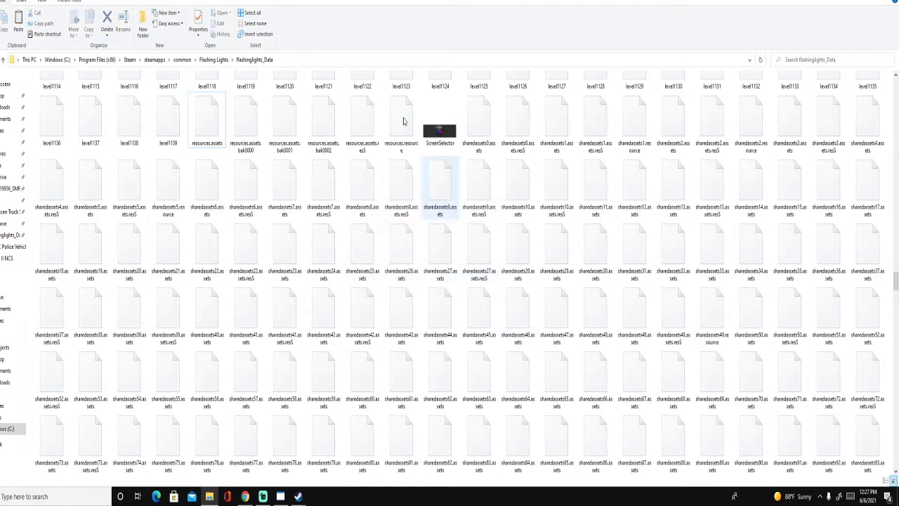
Step: Copy the resources.assets file from flashinglights_Data into the FL BACK UP folder on the desktop
left_click(196, 115)
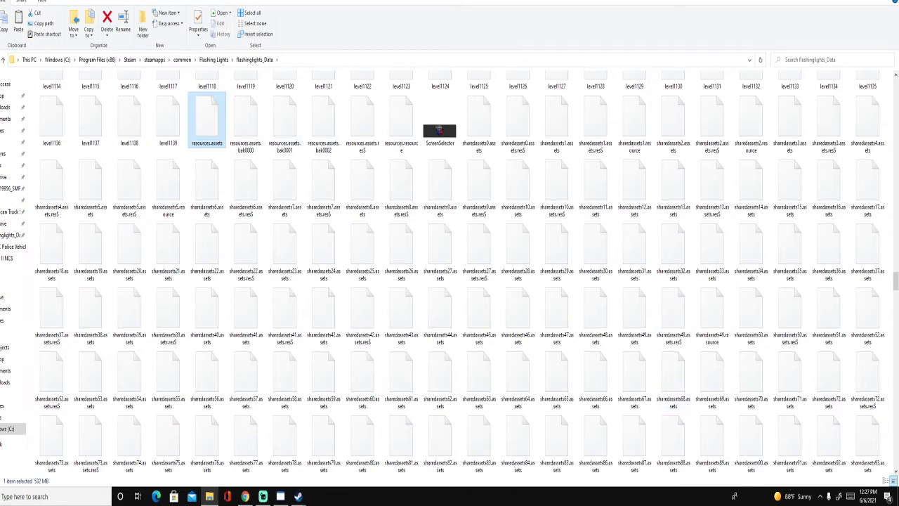
left_click(856, 1)
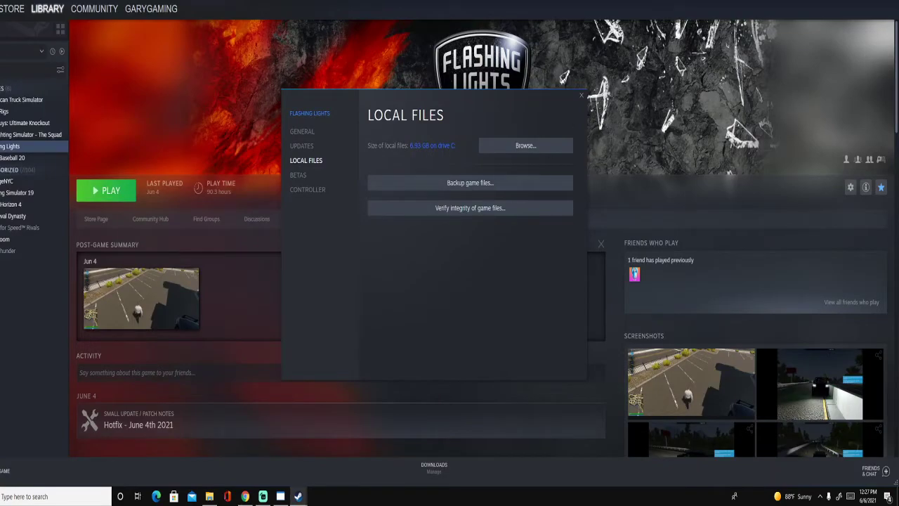
left_click(874, 1)
left_click_drag(497, 99, 494, 269)
double_click(143, 197)
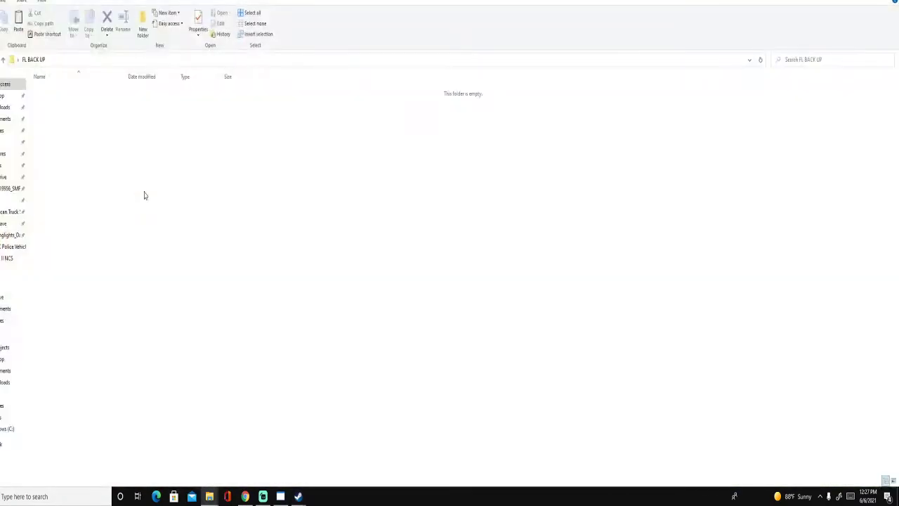
right_click(85, 98)
left_click(234, 166)
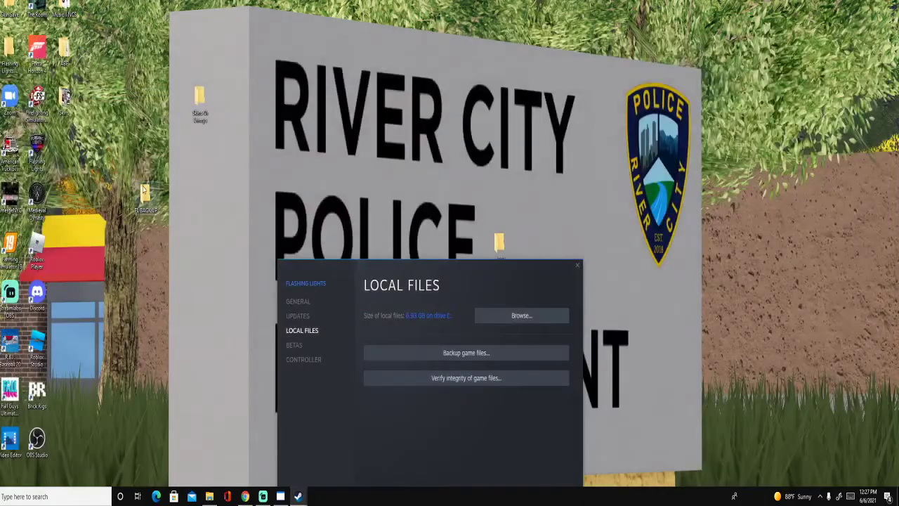
Step: Close the game's properties window and move the FL BACK UP folder and the lone mid-desktop folder closer to the other desktop icons
left_click(117, 127)
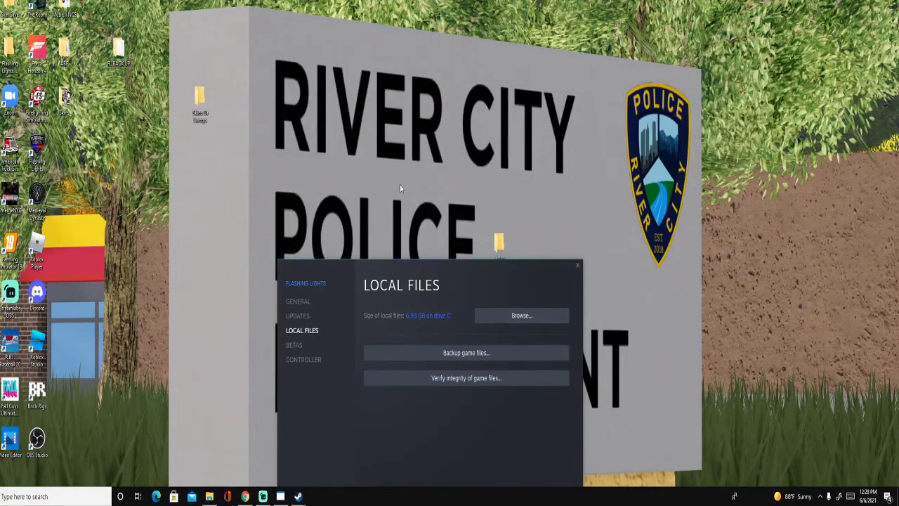
left_click(578, 266)
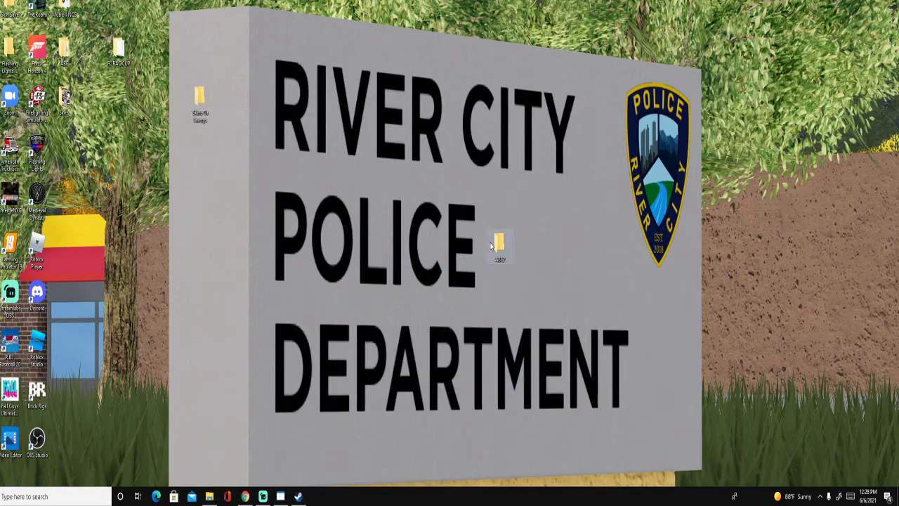
left_click_drag(497, 245, 262, 209)
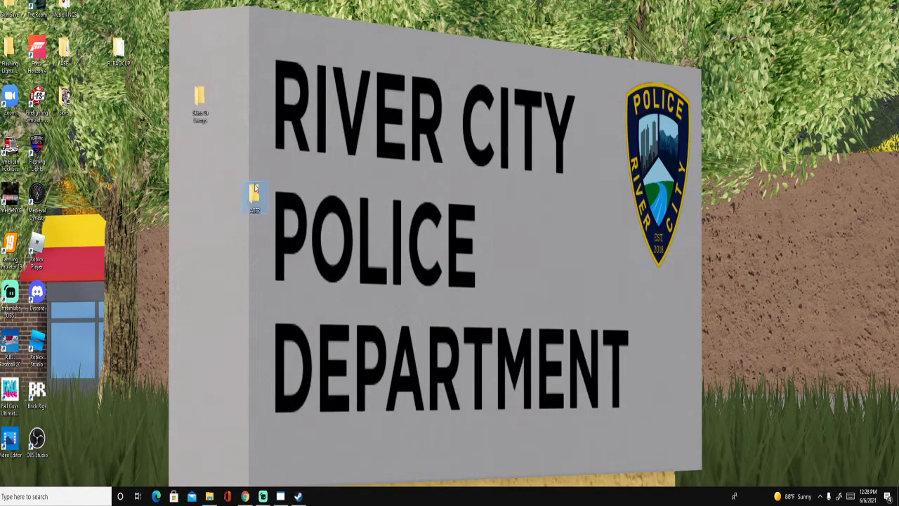
Step: Find the Mukilteo Police PNG among the newest files in Downloads, move it to the desktop, and return to the desktop
left_click(199, 98)
double_click(195, 97)
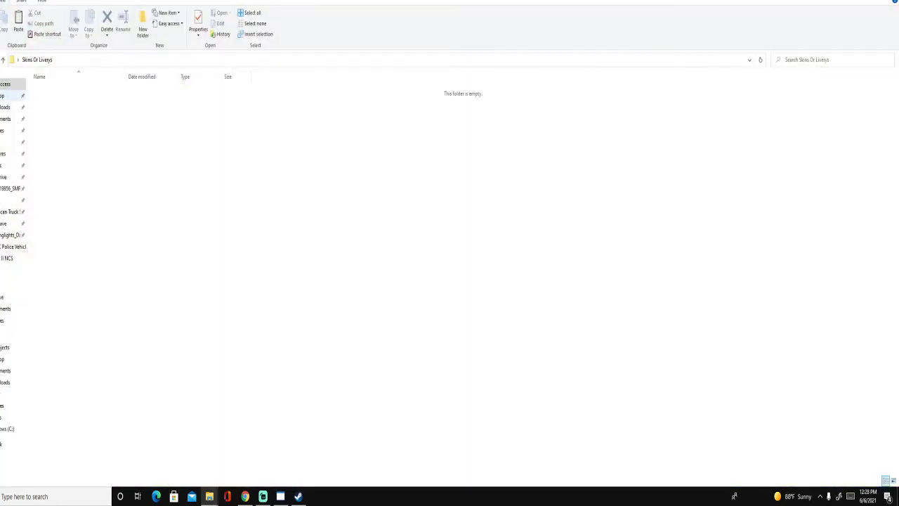
left_click(11, 96)
left_click(4, 109)
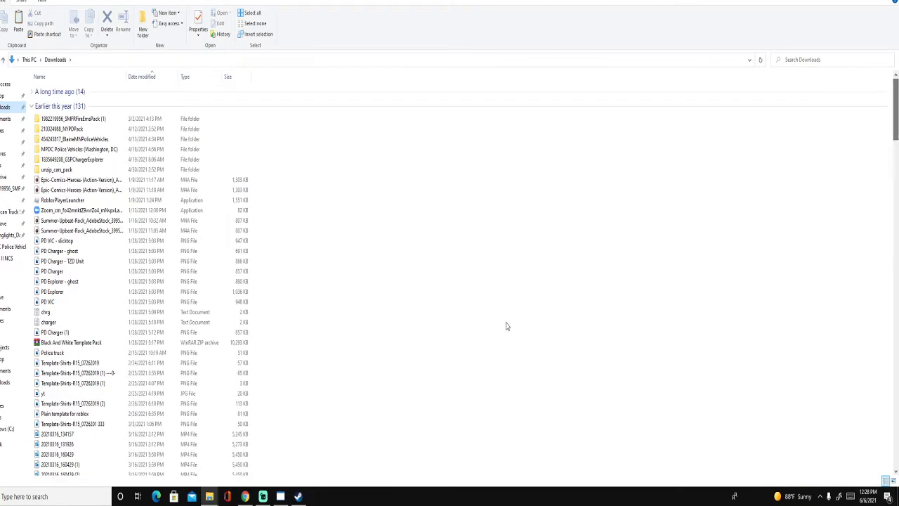
scroll(505, 326, "down", 20)
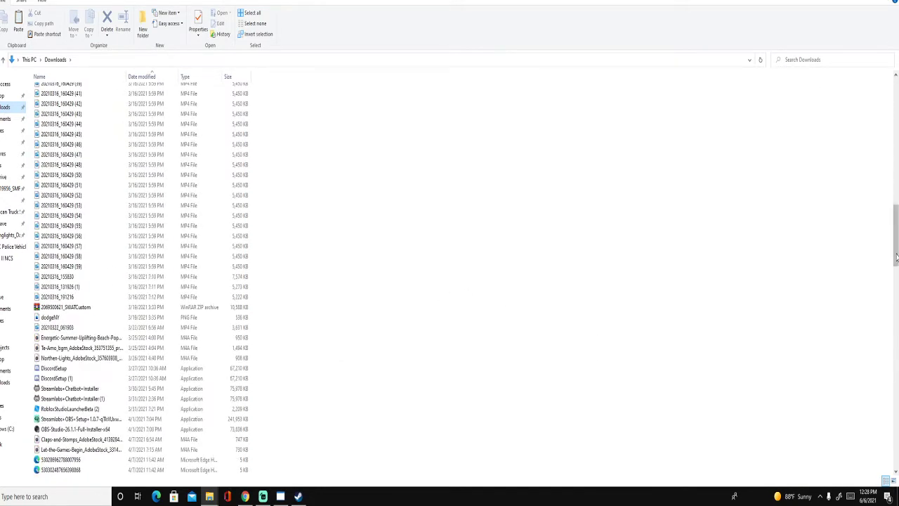
left_click_drag(896, 237, 897, 439)
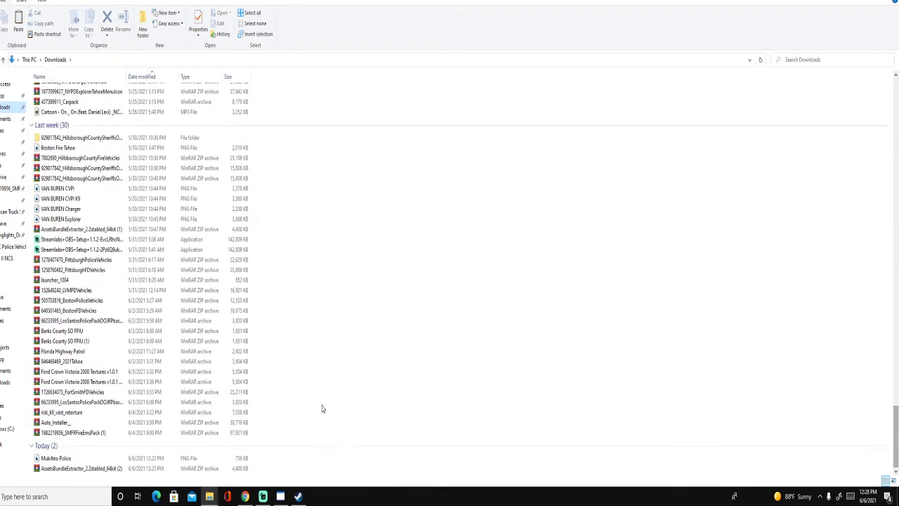
left_click(107, 470)
left_click_drag(106, 459, 4, 103)
key("super+d")
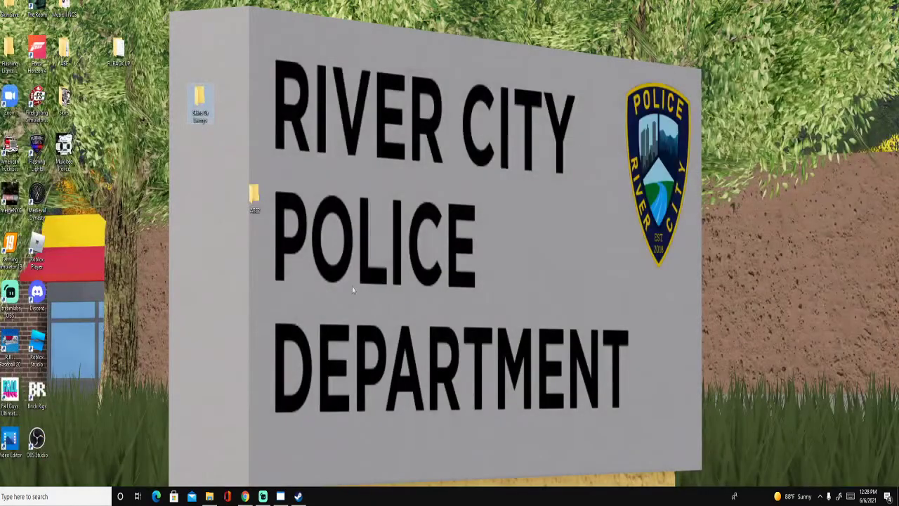
Step: Preview the Mukilteo Police image, then move it into the Skins Or Liverys folder on the desktop and check that folder
double_click(64, 146)
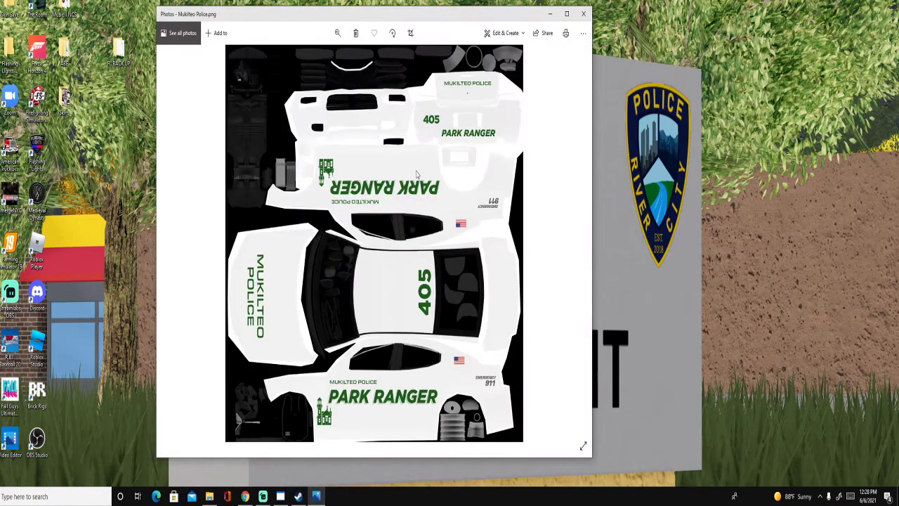
left_click(583, 14)
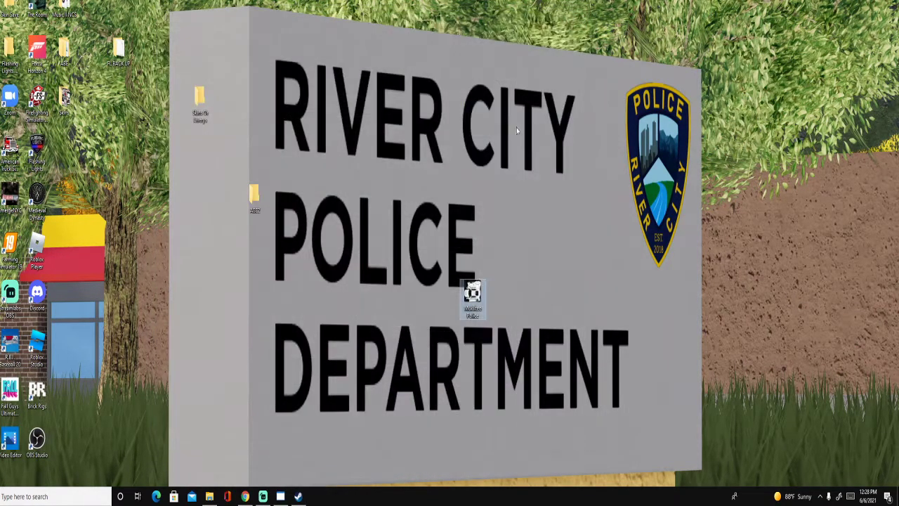
left_click_drag(472, 295, 201, 103)
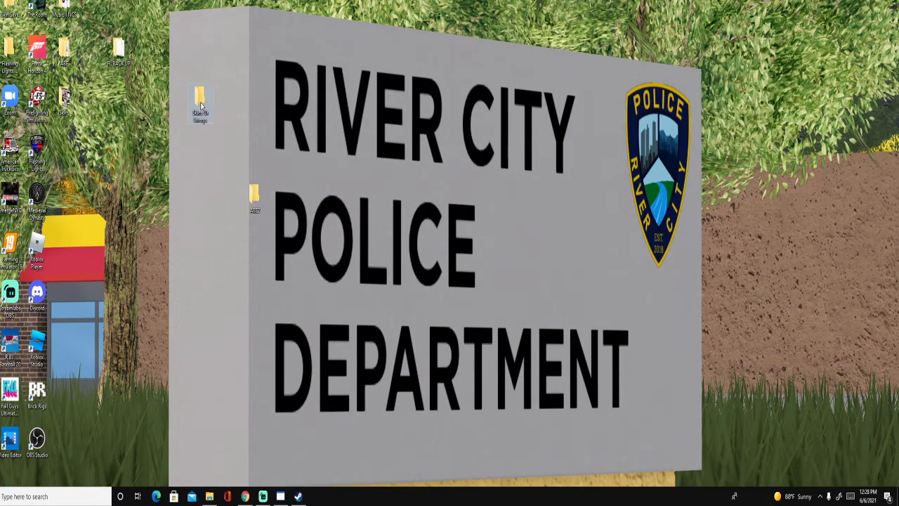
double_click(200, 102)
left_click(887, 1)
Step: Switch to Unity Assets Bundle Extractor and place its window near the middle of the screen
left_click(279, 496)
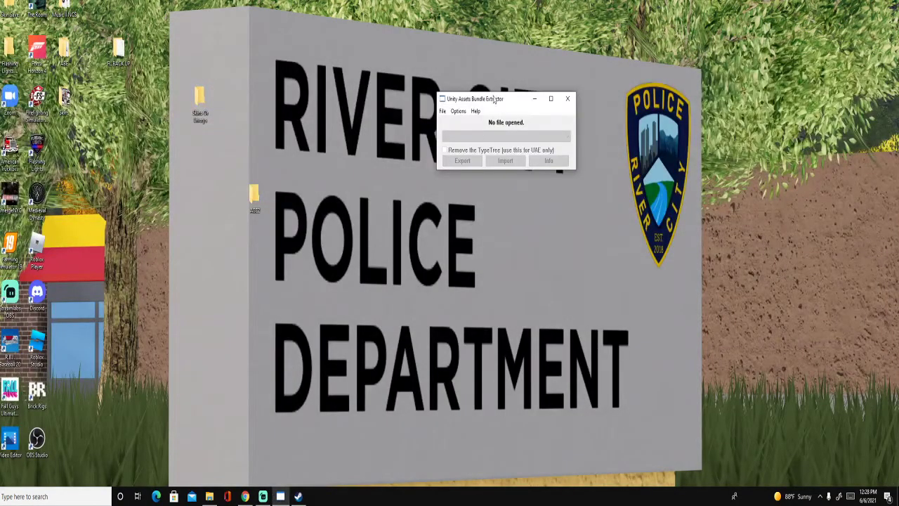
left_click_drag(493, 98, 441, 235)
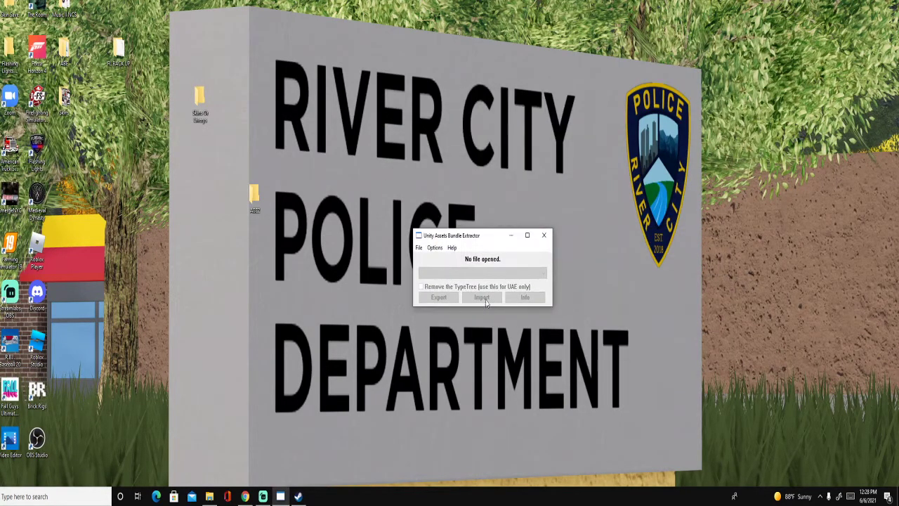
left_click(419, 248)
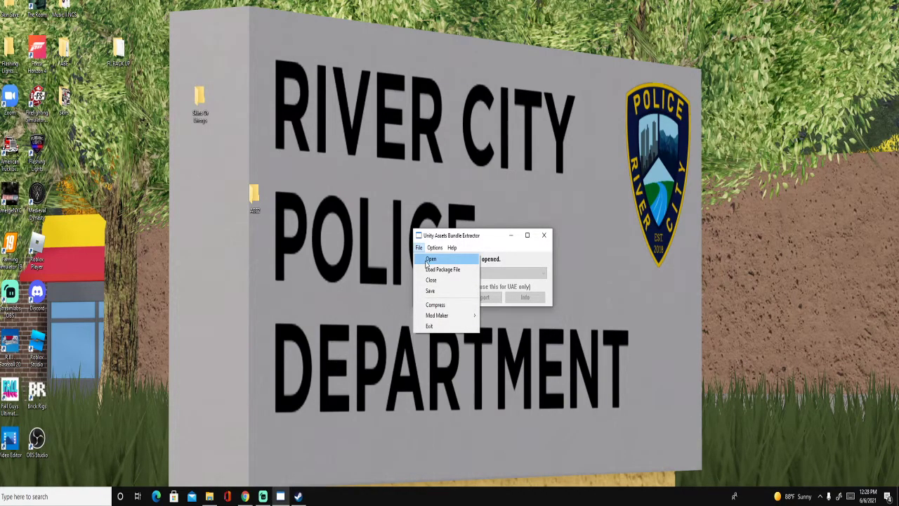
left_click(430, 259)
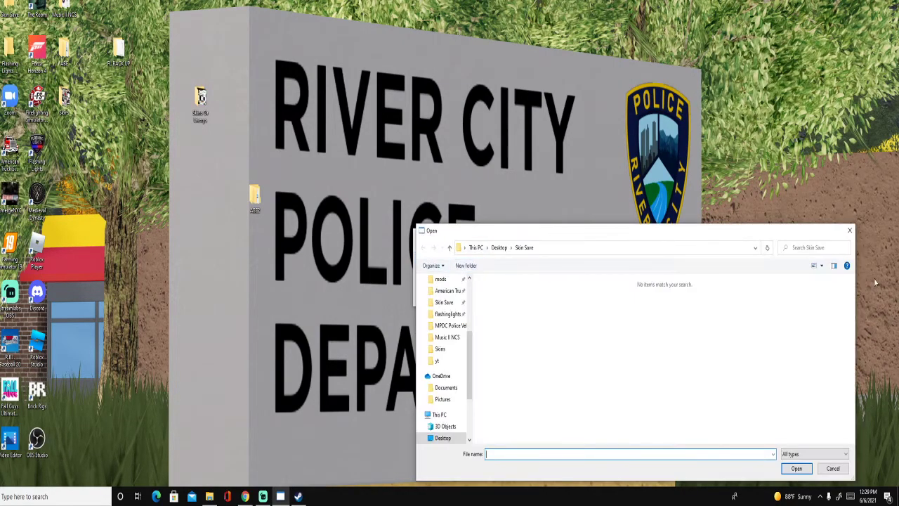
left_click(850, 230)
left_click(418, 249)
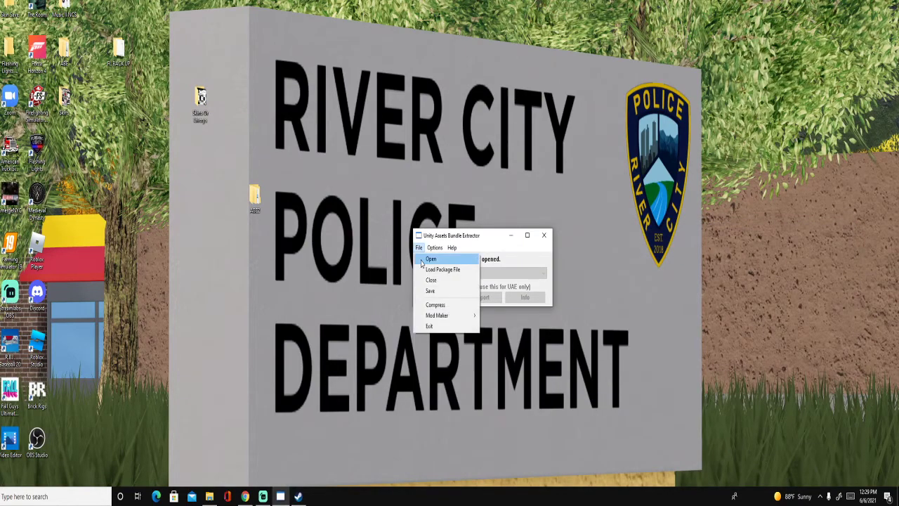
left_click(430, 258)
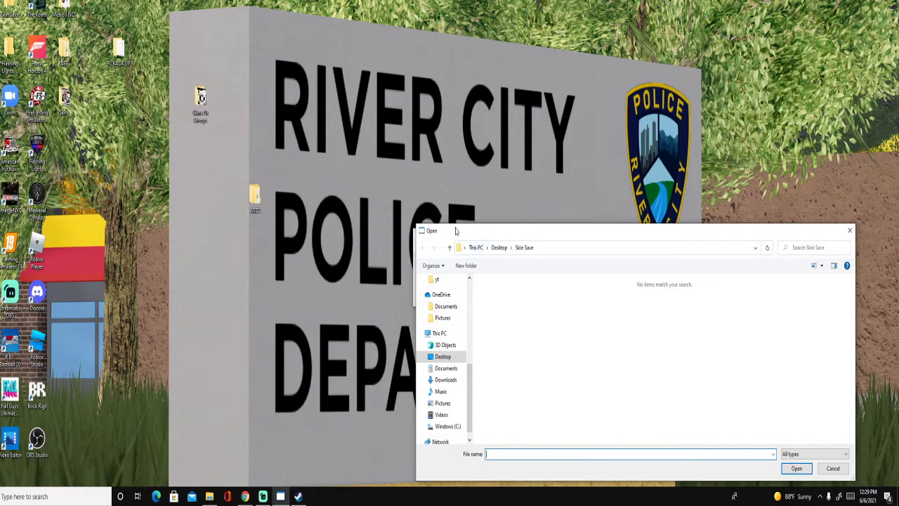
left_click(848, 232)
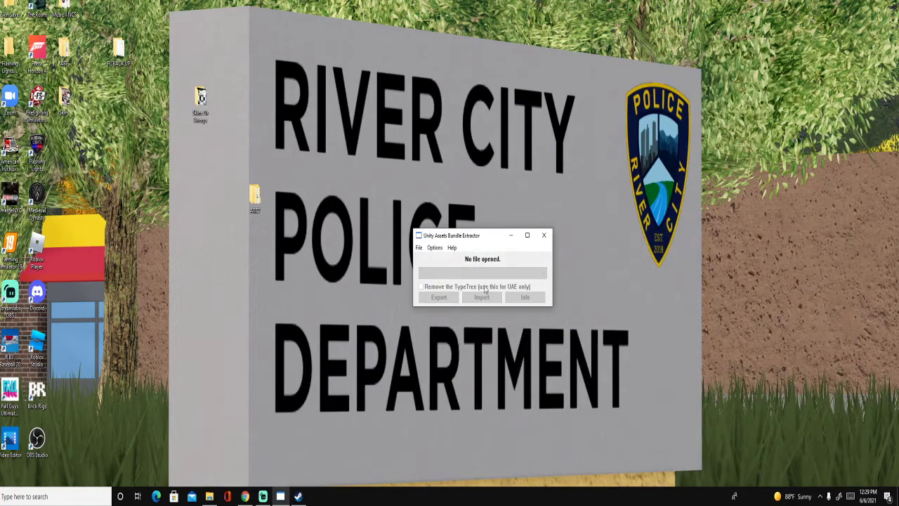
Step: Open the resources.assets file from Flashing Lights' flashinglights_Data folder, not one of its bak copies
left_click(419, 248)
left_click(429, 258)
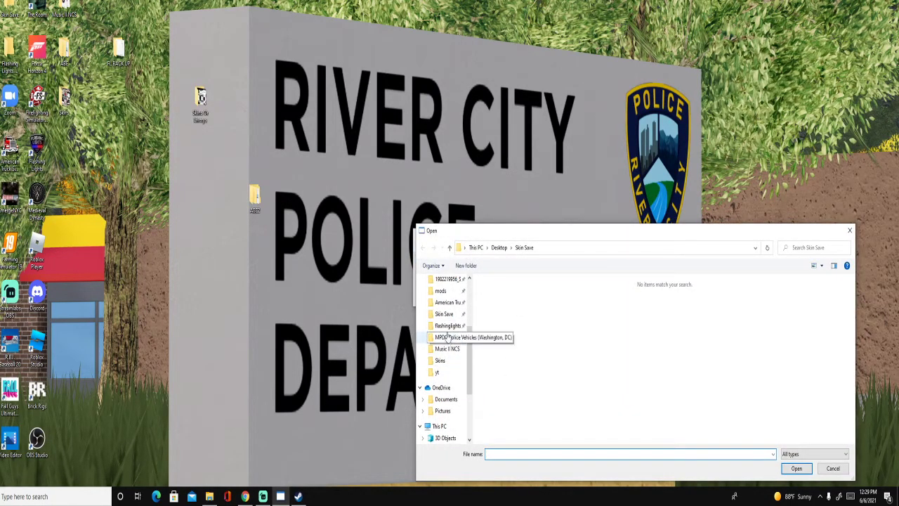
left_click(447, 327)
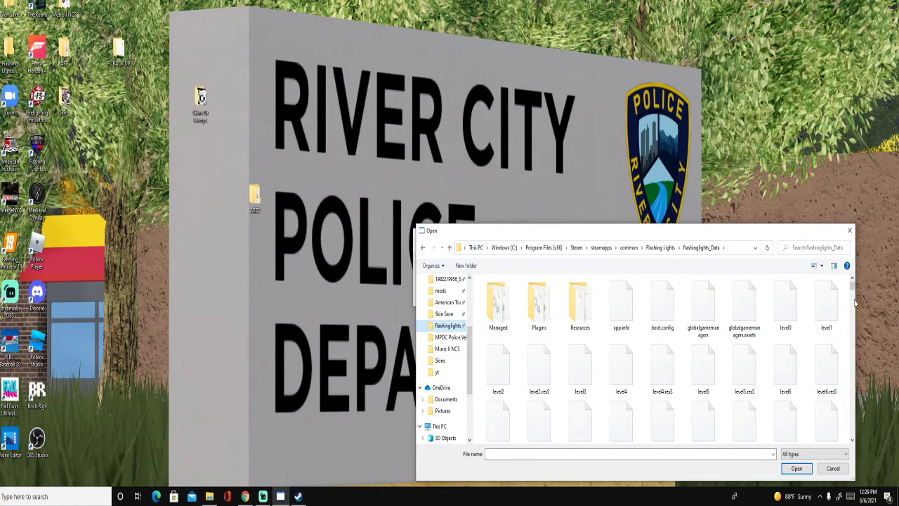
left_click_drag(853, 288, 857, 362)
scroll(657, 354, "up", 2)
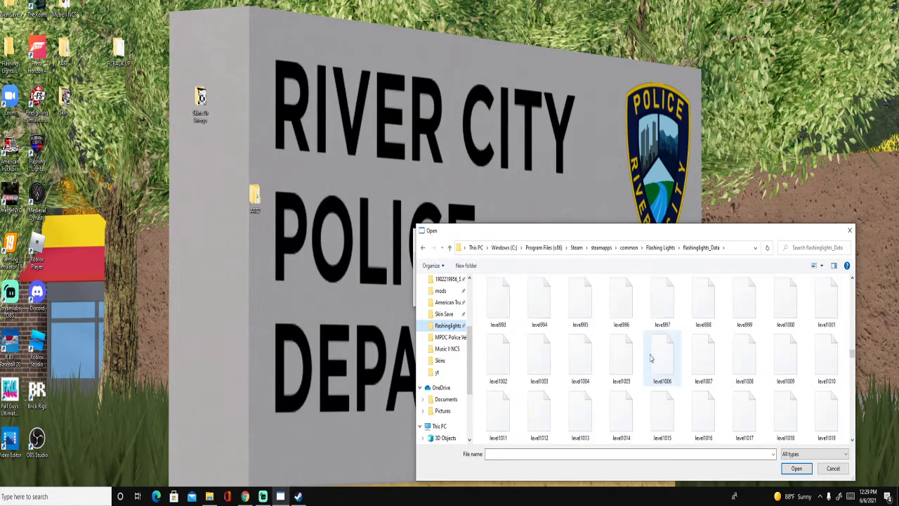
scroll(541, 366, "down", 2)
scroll(535, 369, "up", 1)
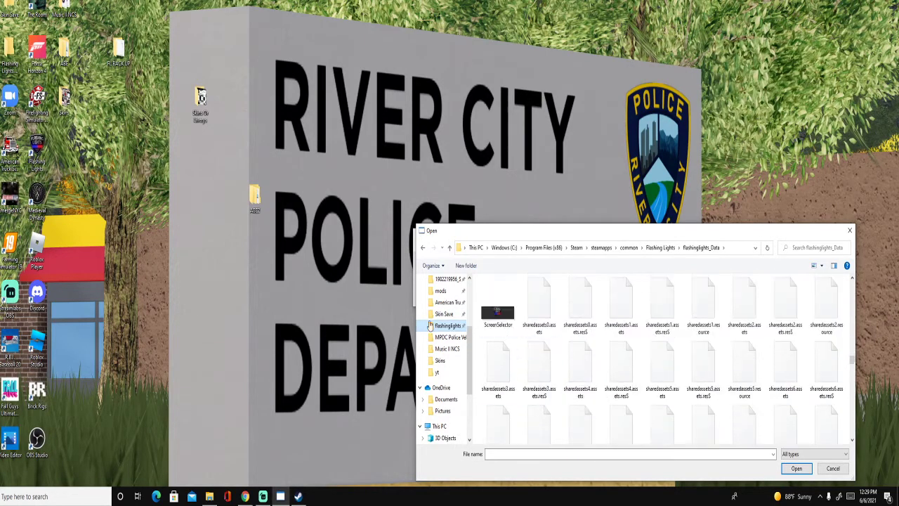
scroll(463, 333, "up", 1)
scroll(487, 330, "up", 1)
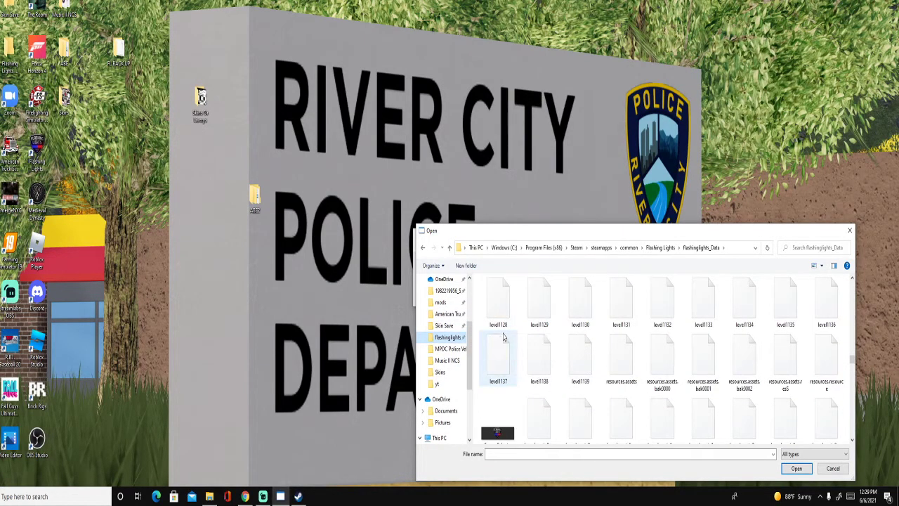
scroll(495, 343, "down", 1)
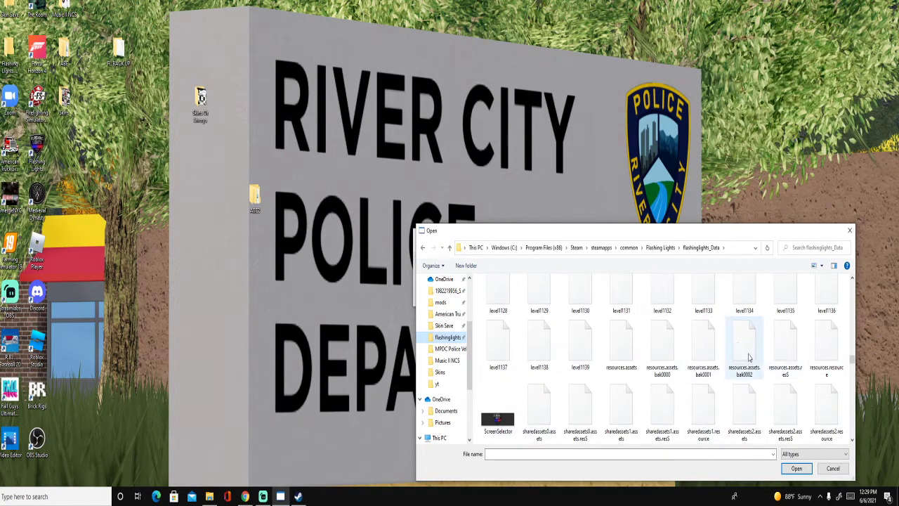
left_click(627, 338)
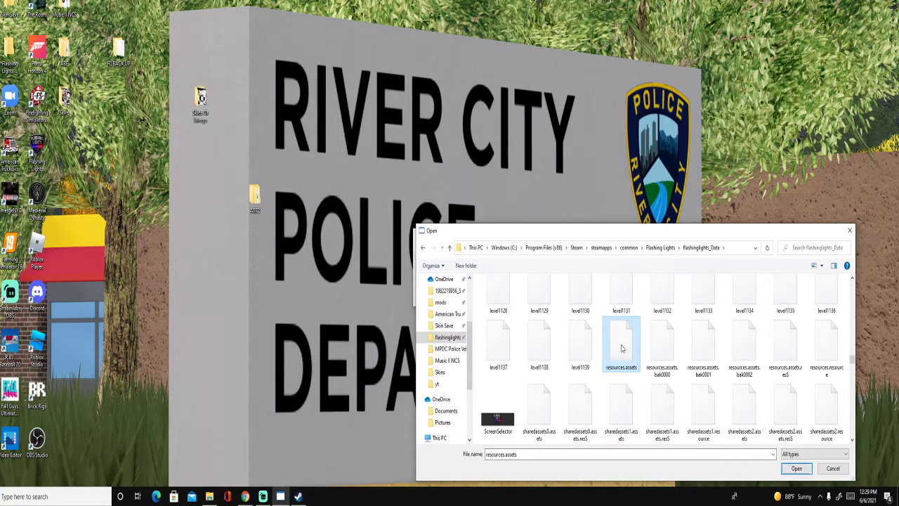
left_click(796, 469)
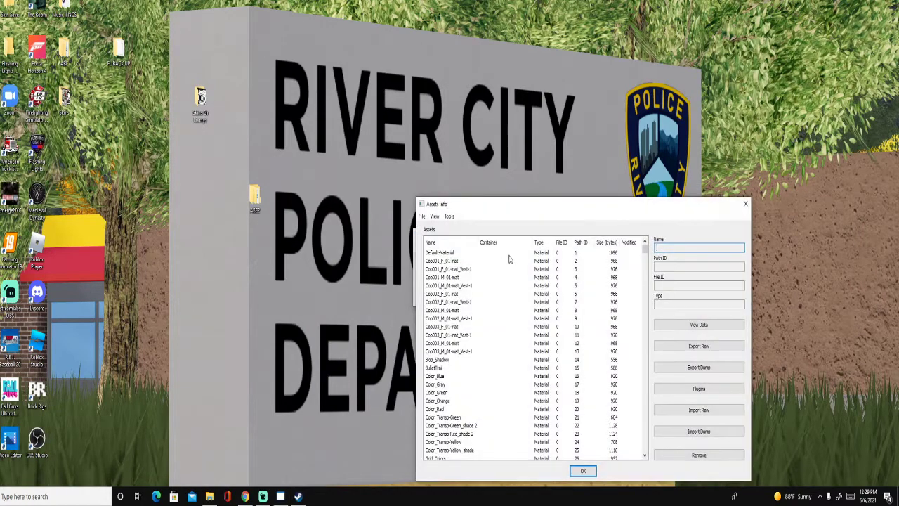
Step: Sort the asset list by type in descending order and move the Assets info window clear of the main extractor window
left_click(431, 242)
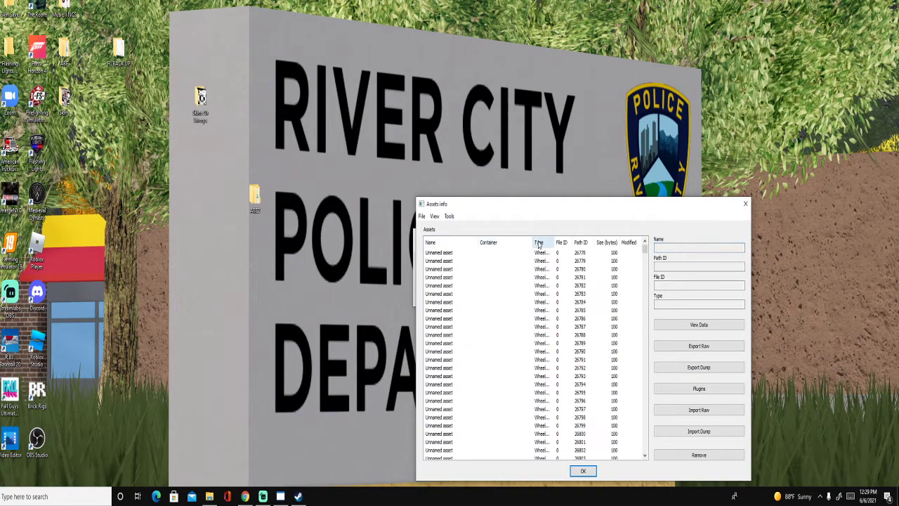
left_click_drag(508, 202, 580, 100)
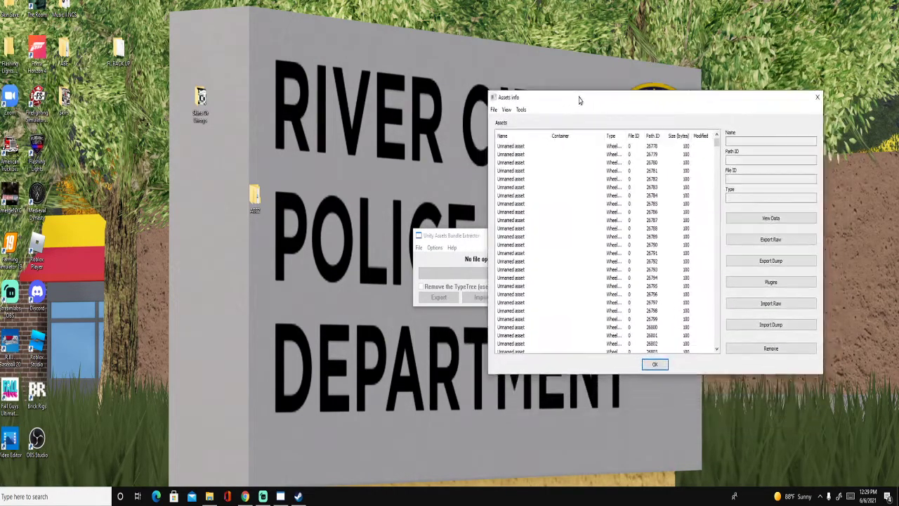
left_click(298, 498)
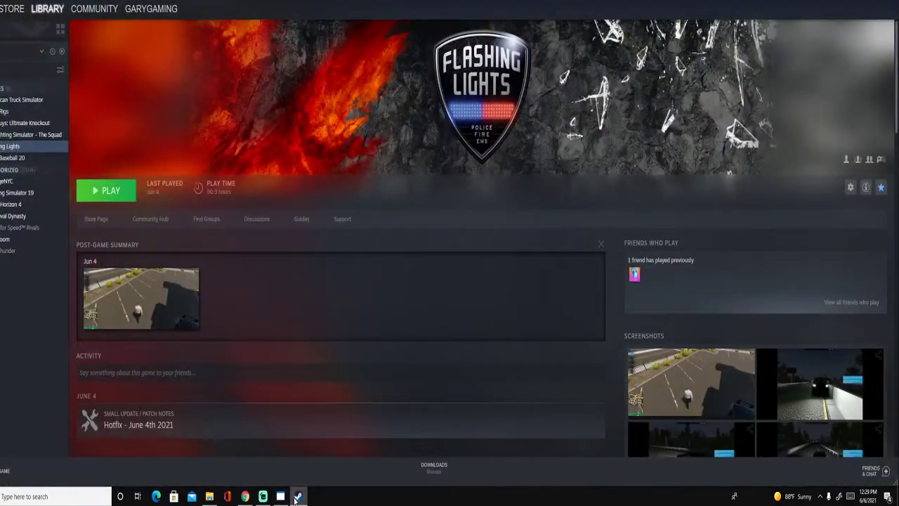
left_click(298, 497)
Step: Switch to the browser, go to the FLMODS topic Vehicle file names & Location and examine its Vehicle Classnames & location post
left_click(245, 496)
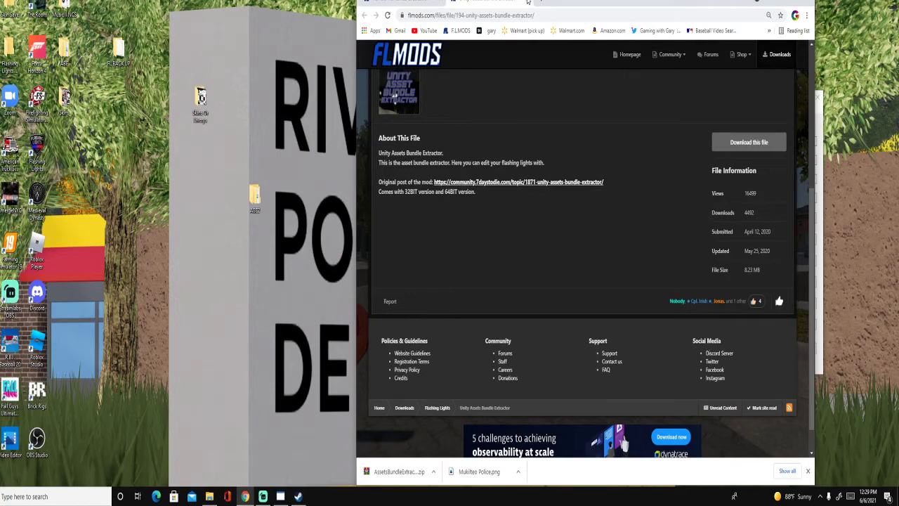
left_click(364, 15)
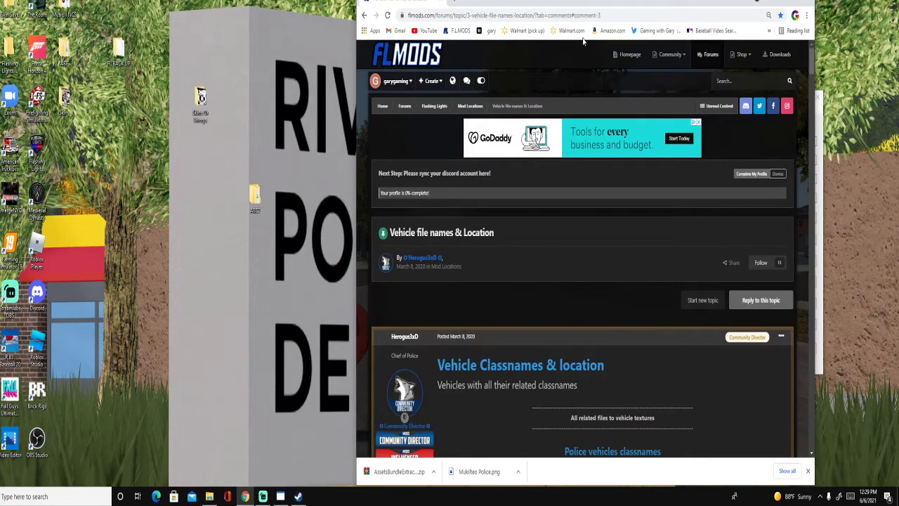
scroll(520, 342, "down", 3)
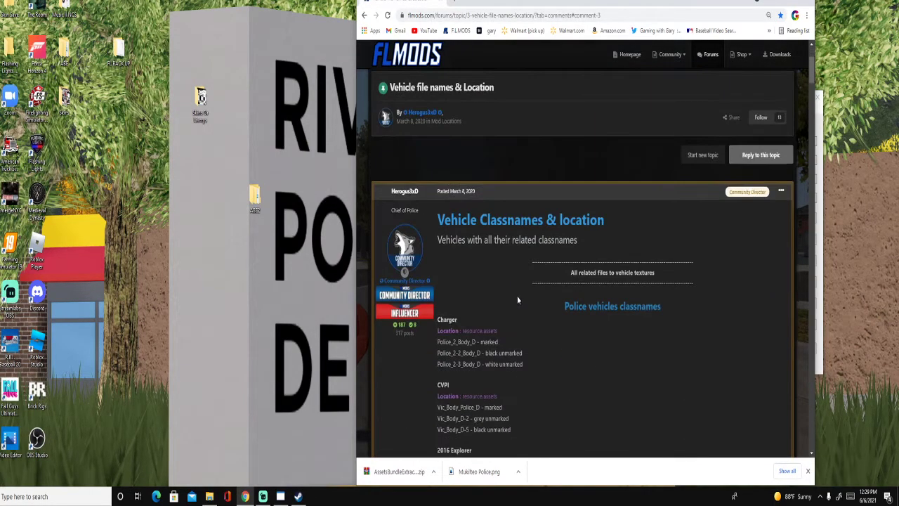
left_click_drag(444, 170, 569, 170)
double_click(521, 200)
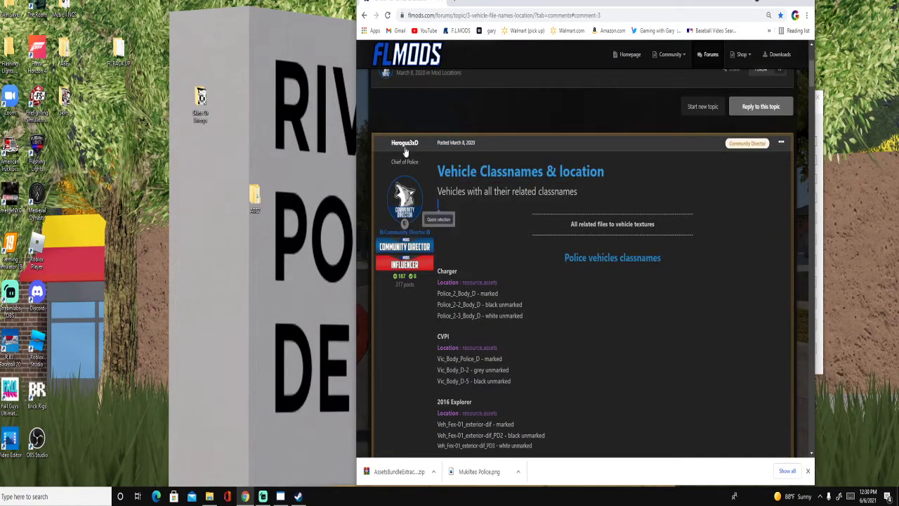
left_click_drag(436, 172, 598, 204)
scroll(457, 343, "up", 2)
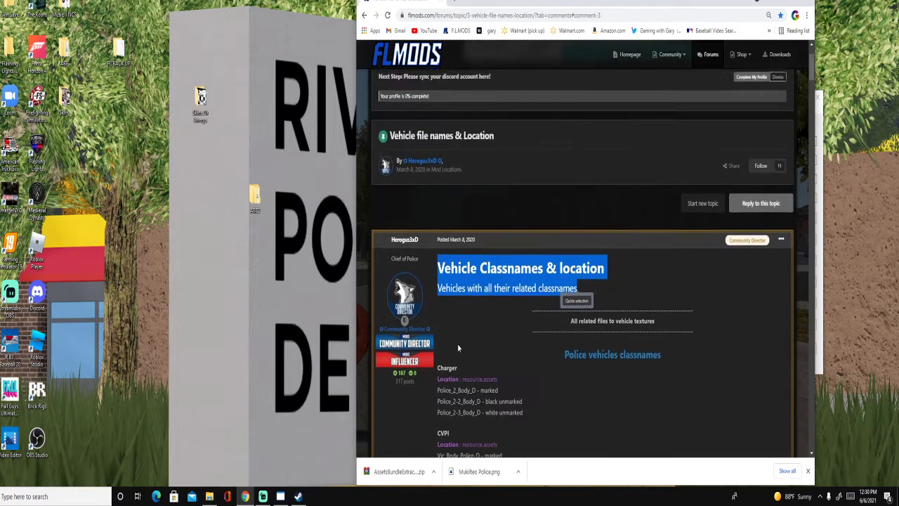
scroll(465, 343, "down", 2)
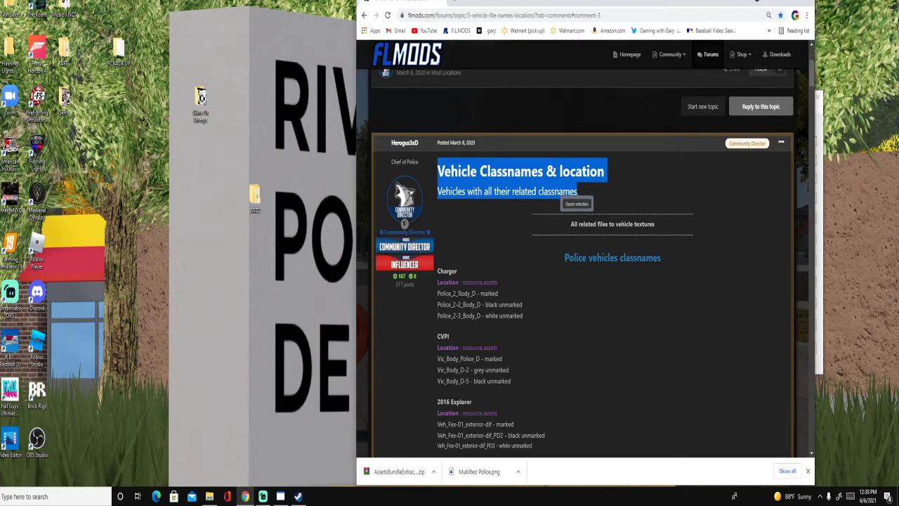
Step: Copy the marked Charger's texture name, Police_2_Body_D, from the police vehicles classnames
left_click_drag(476, 294, 437, 294)
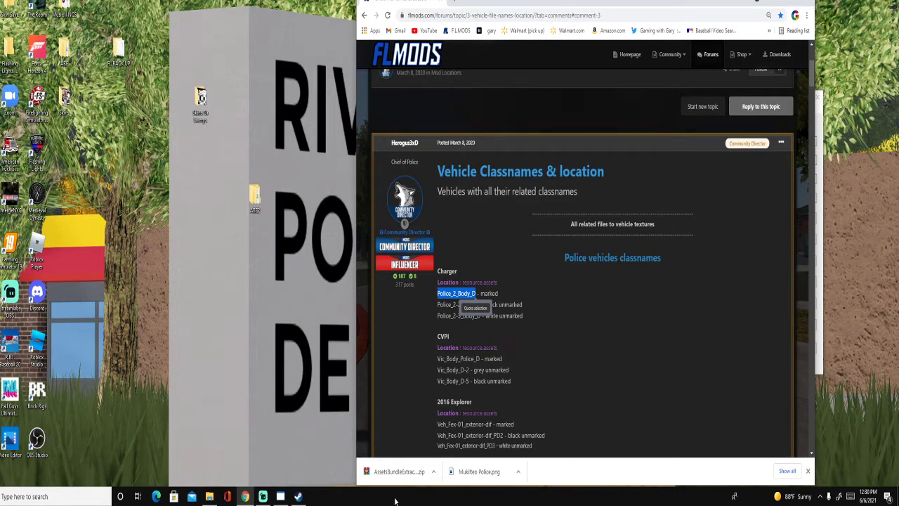
right_click(460, 291)
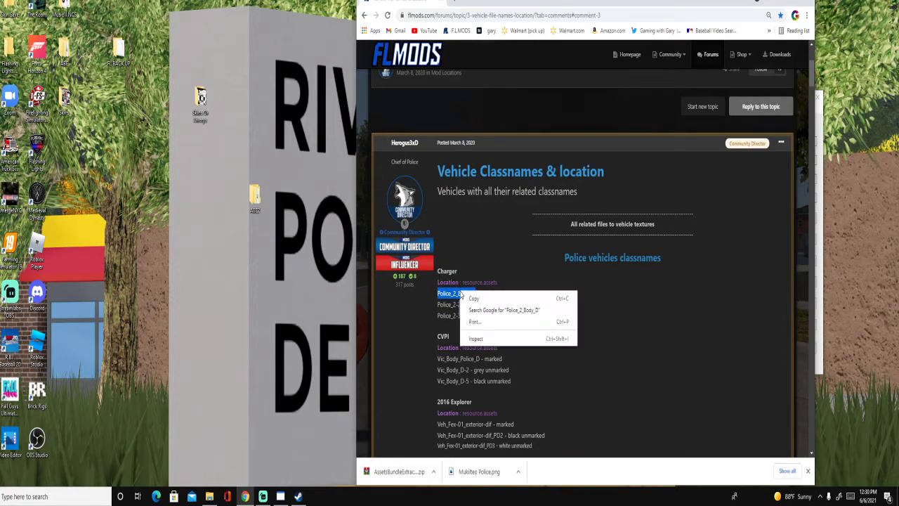
left_click(474, 299)
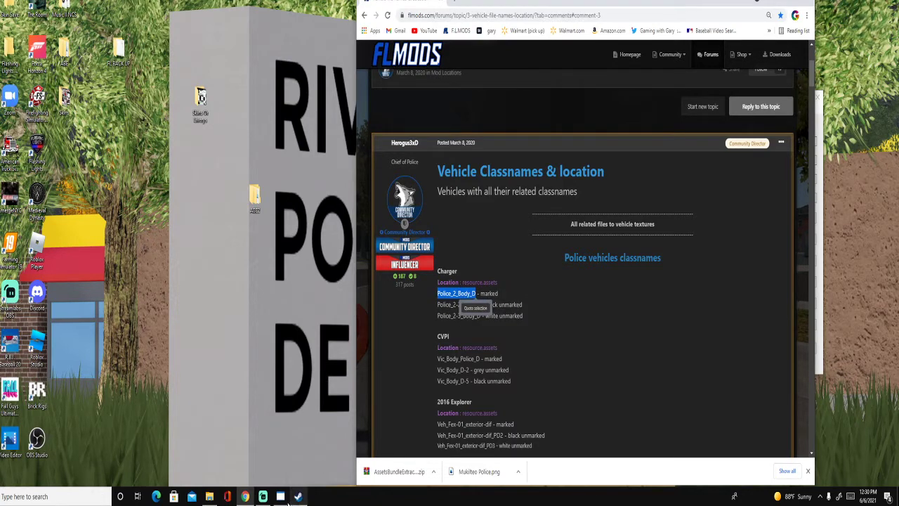
Step: Switch back to Unity Assets Bundle Extractor and search the assets by name for Police_2_Body_D
left_click(280, 496)
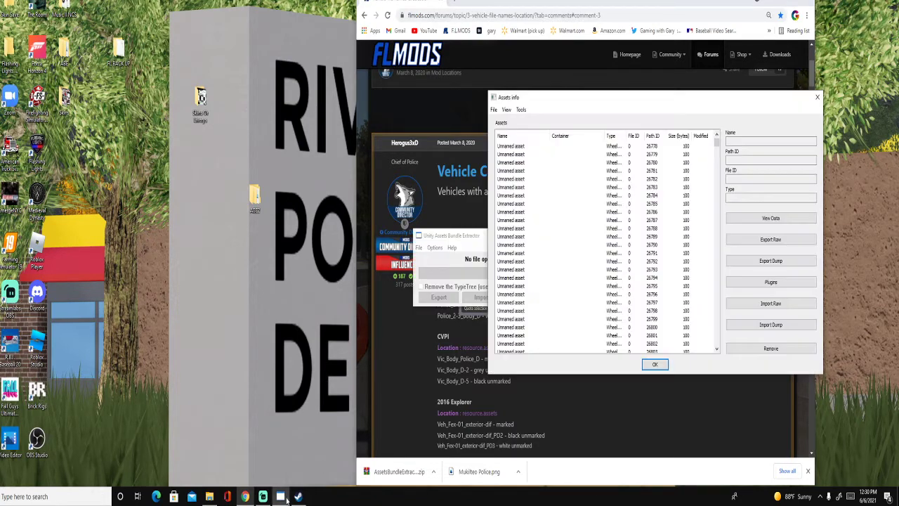
left_click(506, 109)
left_click(534, 120)
left_click(566, 140)
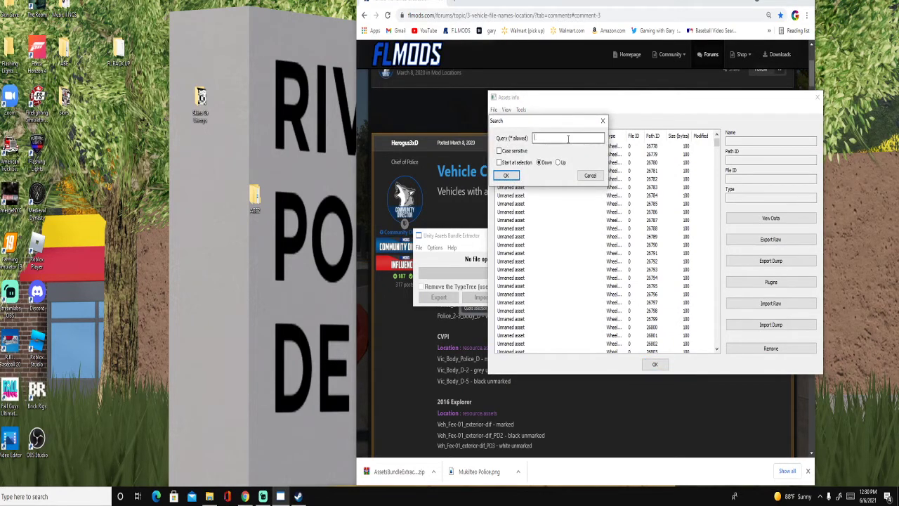
key("ctrl+v")
right_click(588, 138)
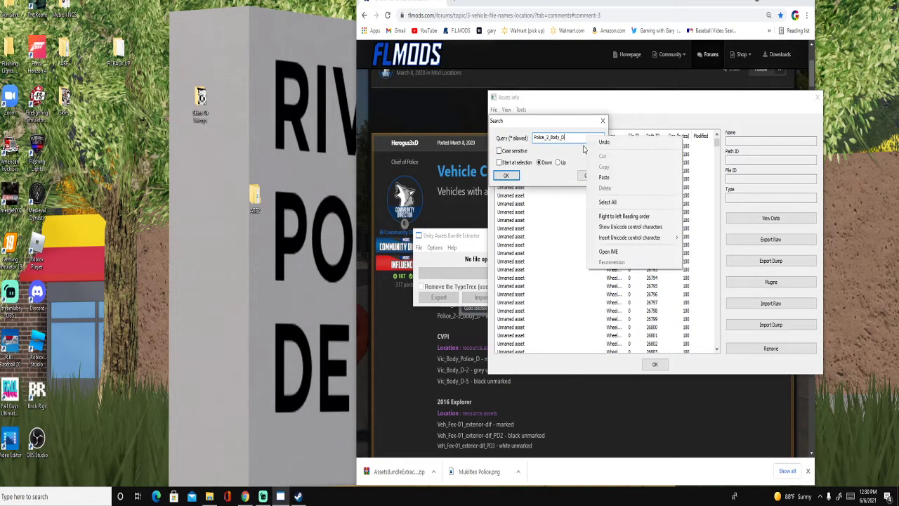
left_click(604, 177)
left_click_drag(594, 138, 577, 139)
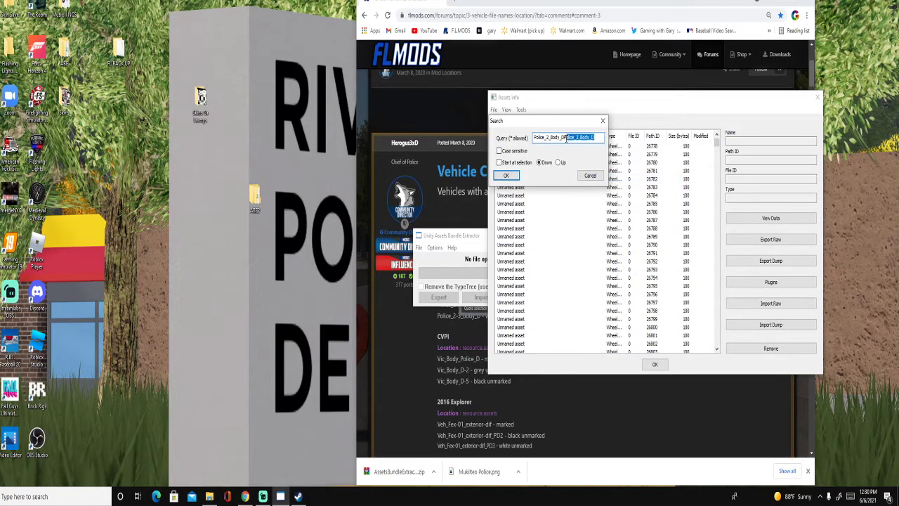
key("BackSpace")
left_click(506, 175)
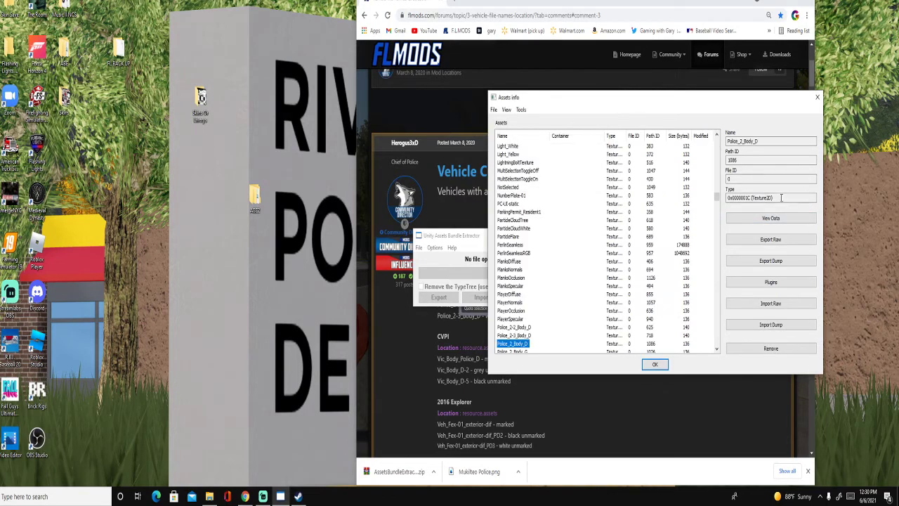
Step: Check the asset type of Police_2_Body_D, start editing it with the texture Edit plugin and open the image file chooser for its texture
left_click_drag(774, 198, 743, 193)
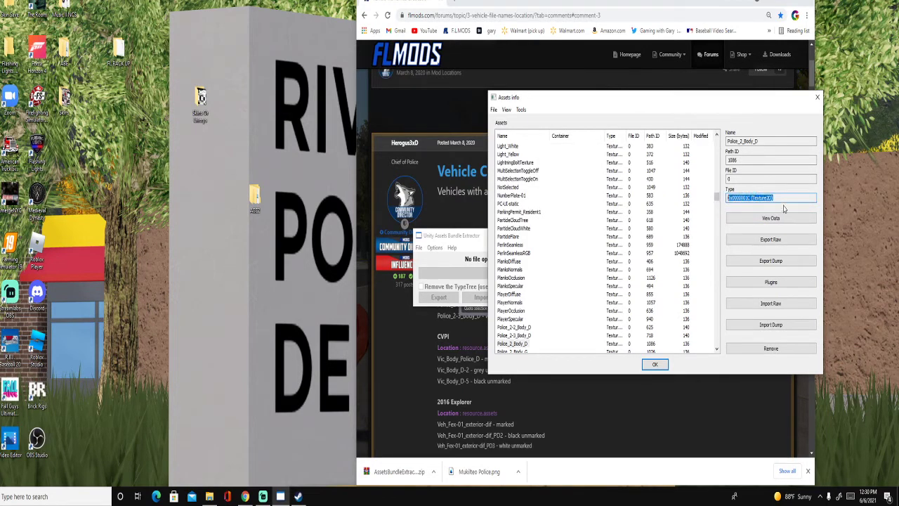
left_click(766, 283)
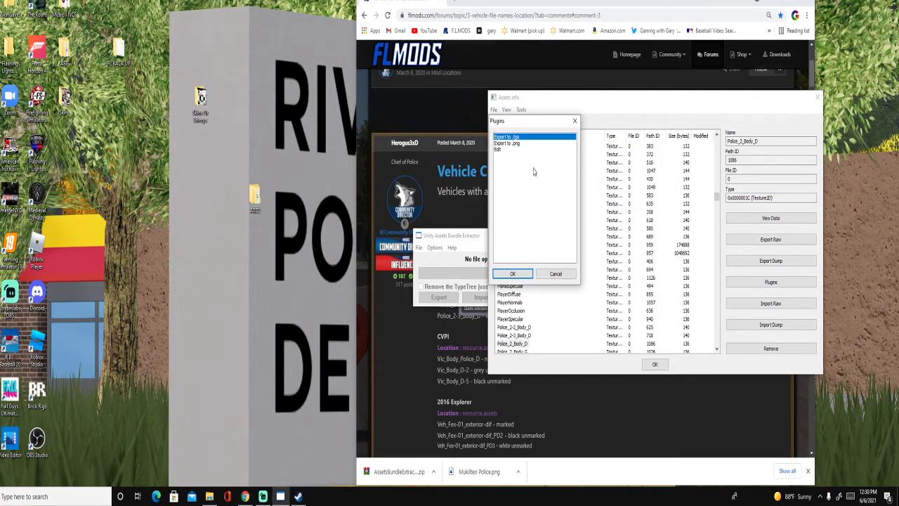
double_click(497, 149)
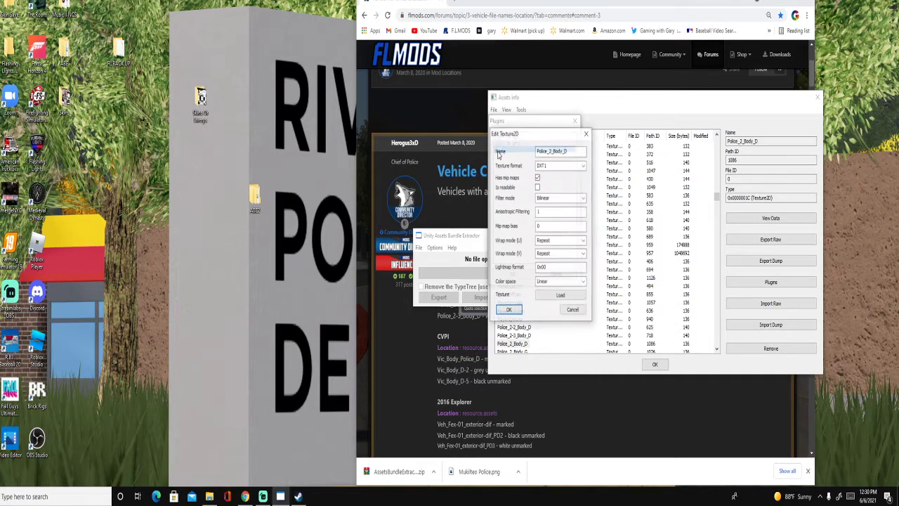
left_click(560, 296)
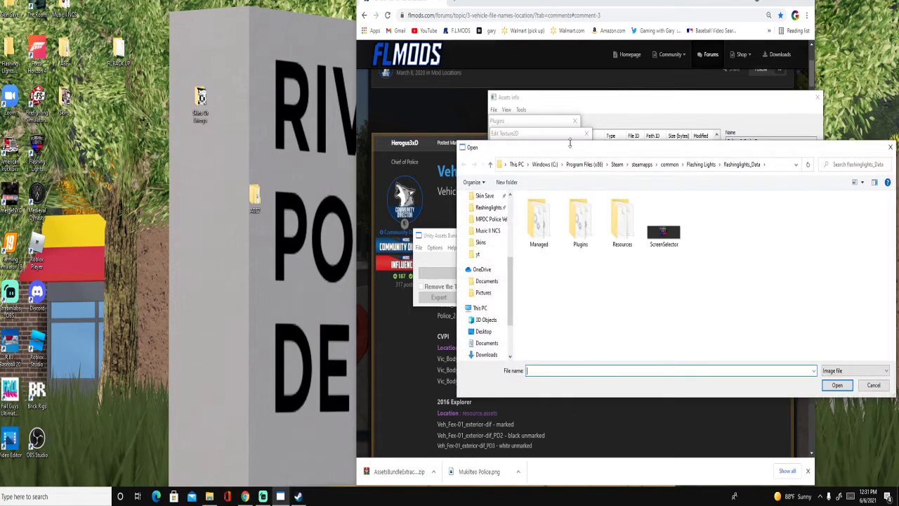
Step: Move the Skins Or Liverys folder from the desktop into flashinglights_Data and pin it to Quick access in the file chooser
scroll(490, 267, "up", 1)
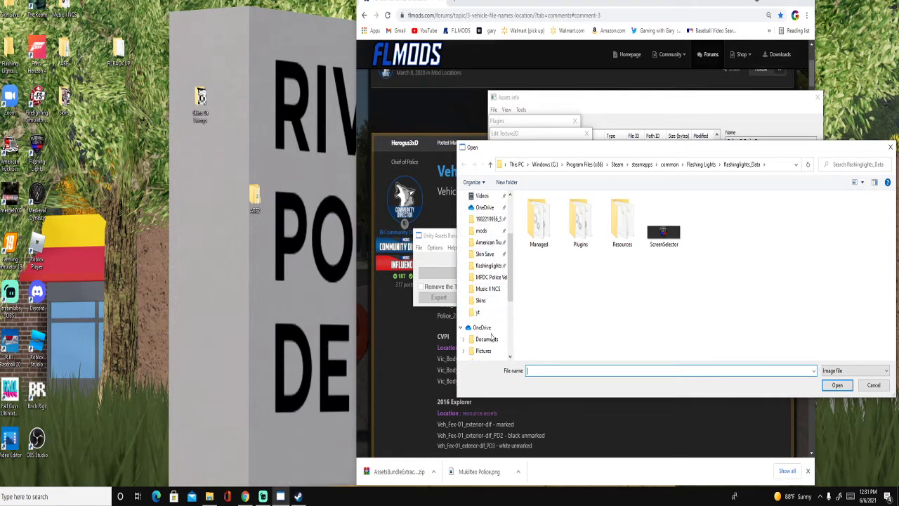
scroll(491, 334, "up", 1)
scroll(491, 330, "up", 1)
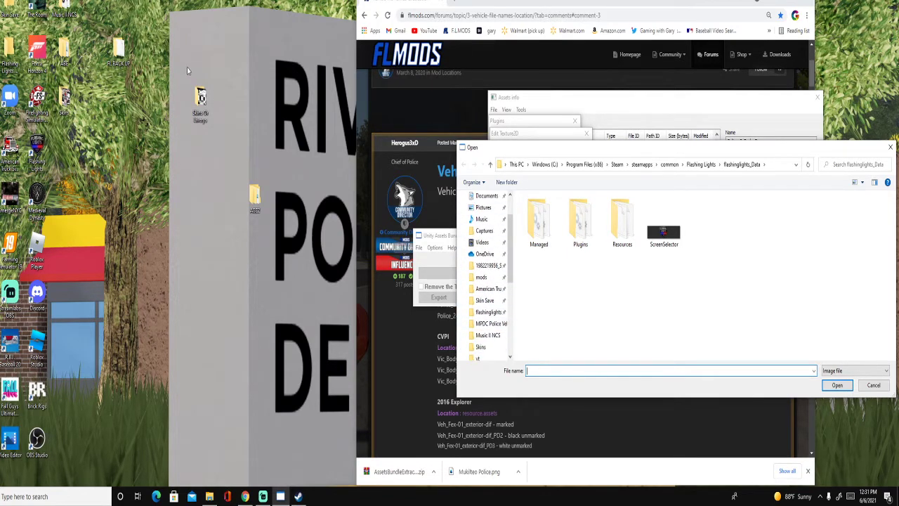
scroll(491, 295, "down", 1)
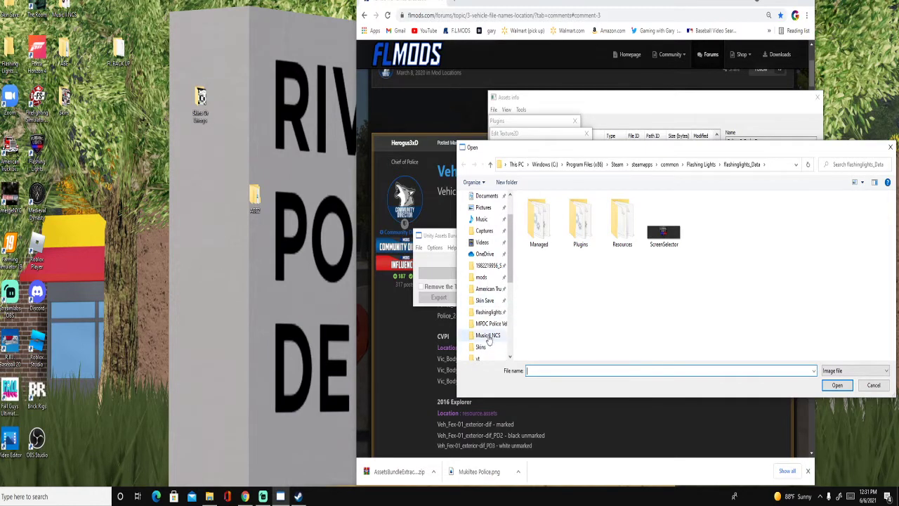
scroll(491, 267, "down", 1)
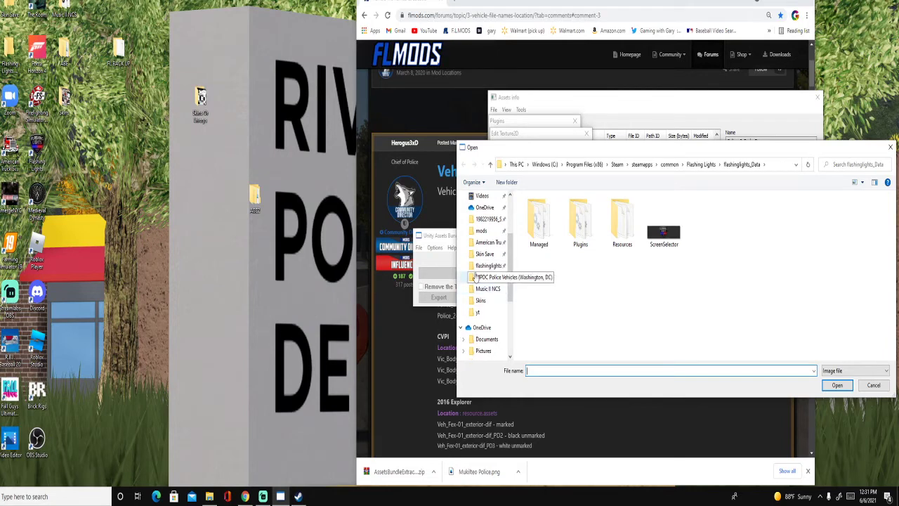
scroll(484, 272, "down", 2)
scroll(477, 281, "up", 5)
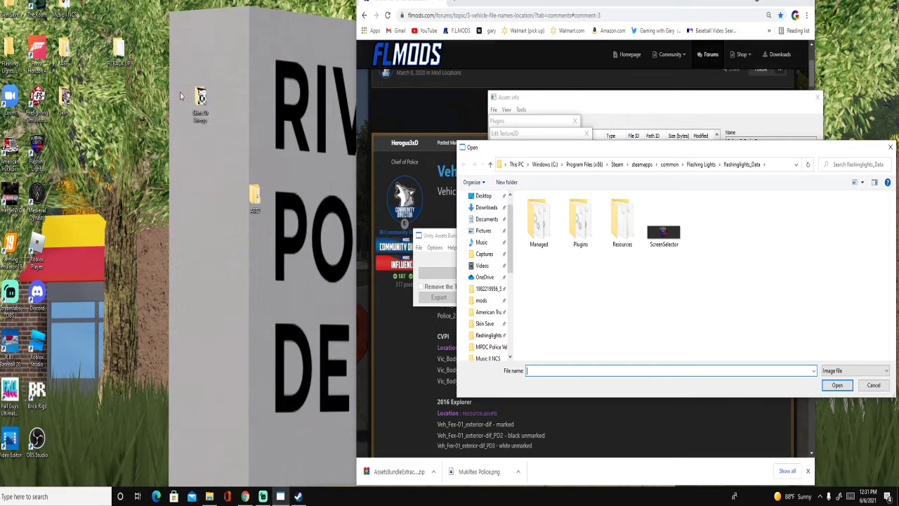
left_click_drag(209, 113, 658, 332)
left_click_drag(709, 217, 495, 285)
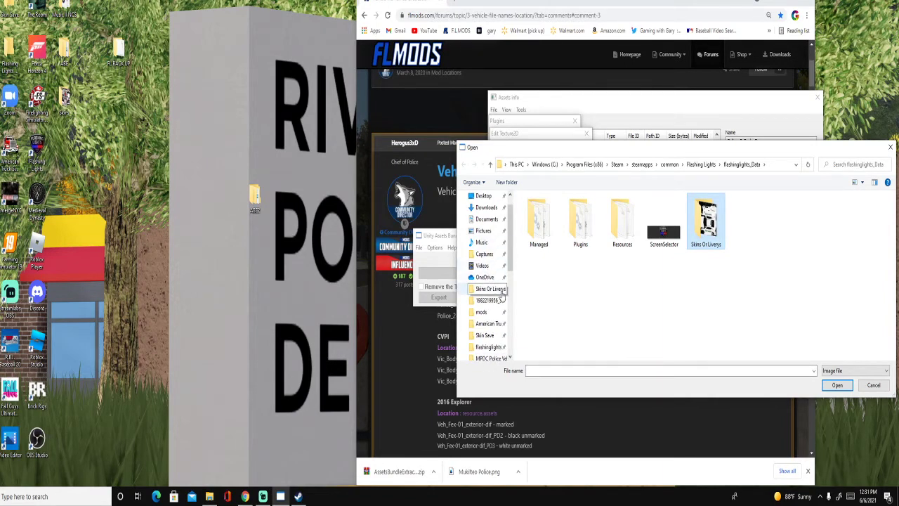
Step: Delete the Skins Or Liverys folder from flashinglights_Data within the file chooser
key("alt+Up")
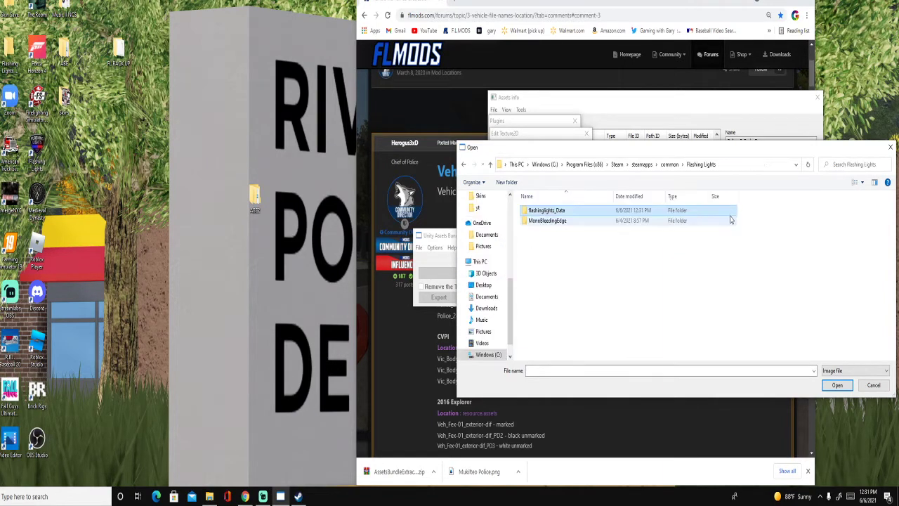
scroll(497, 264, "up", 1)
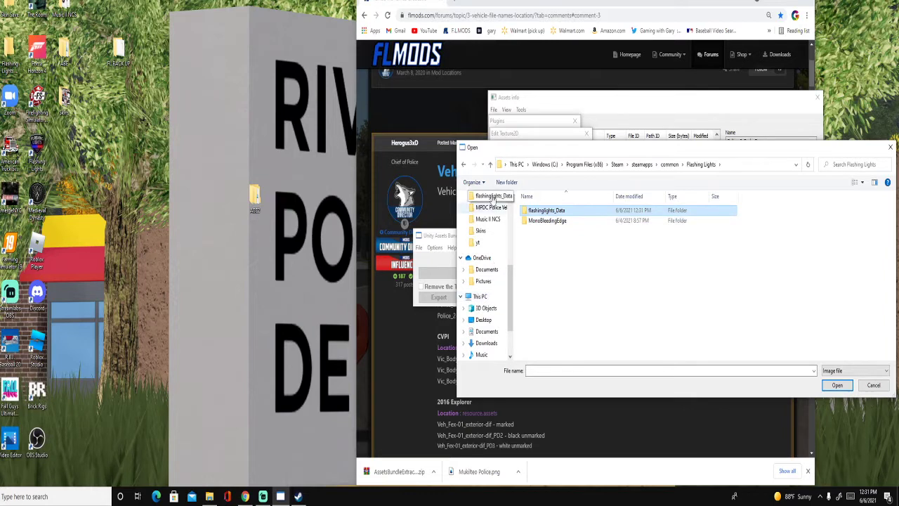
left_click(464, 166)
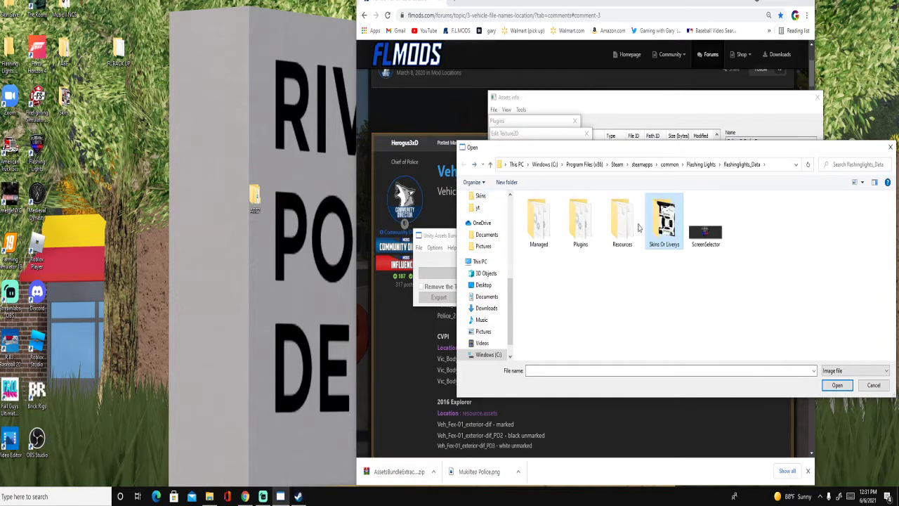
right_click(660, 226)
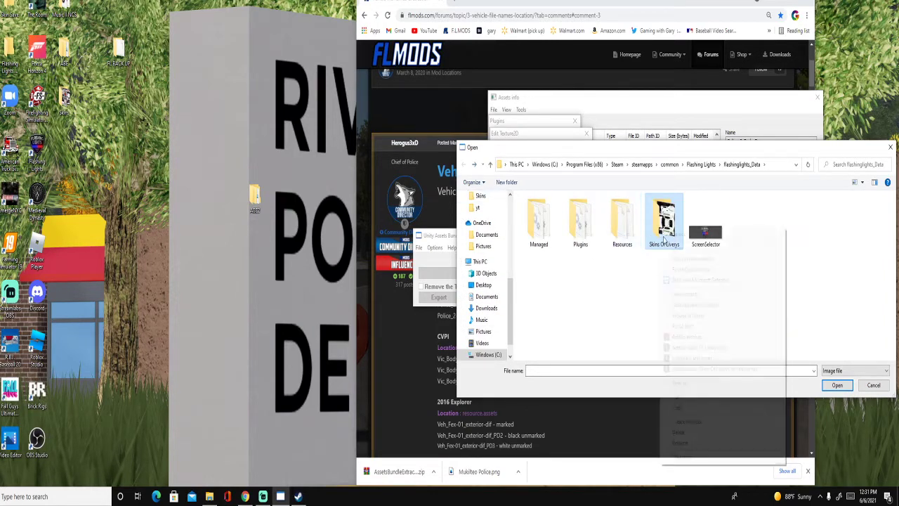
left_click(694, 433)
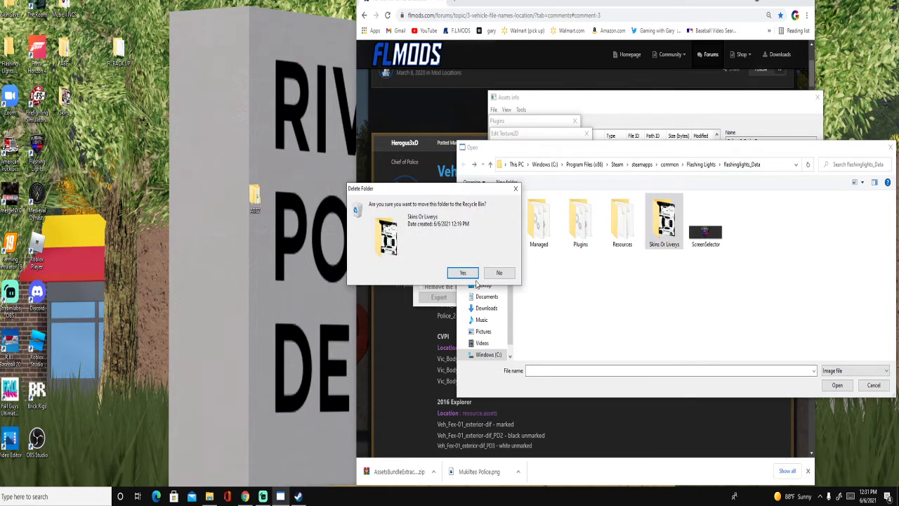
left_click(464, 273)
Step: Open the desktop Skins folder in the image file chooser
scroll(492, 281, "up", 5)
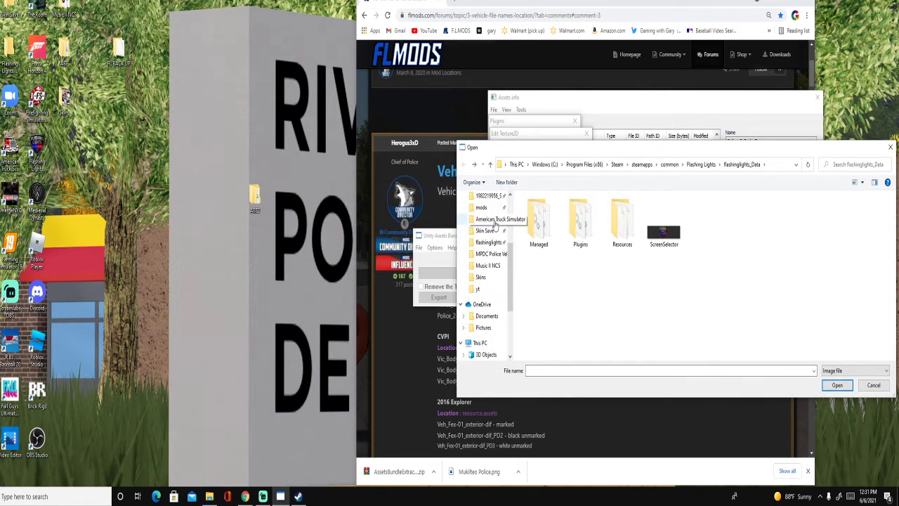
scroll(492, 228, "up", 2)
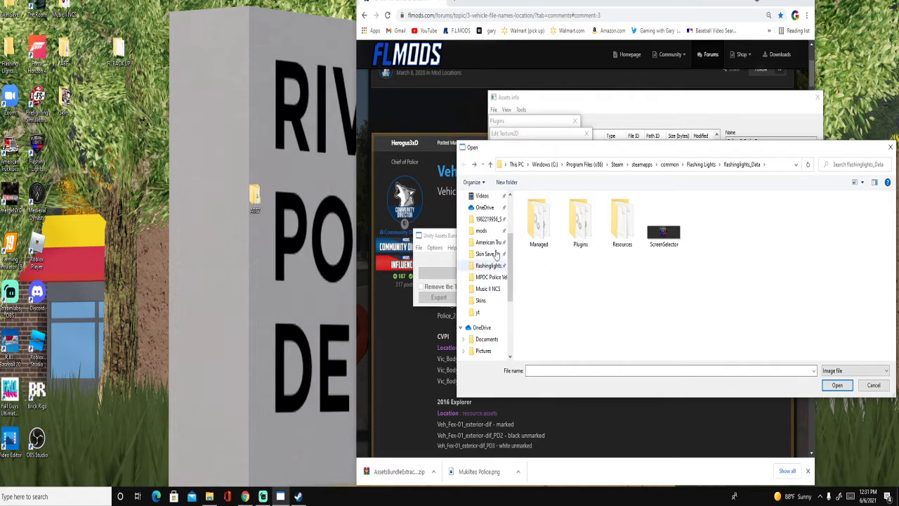
left_click(481, 300)
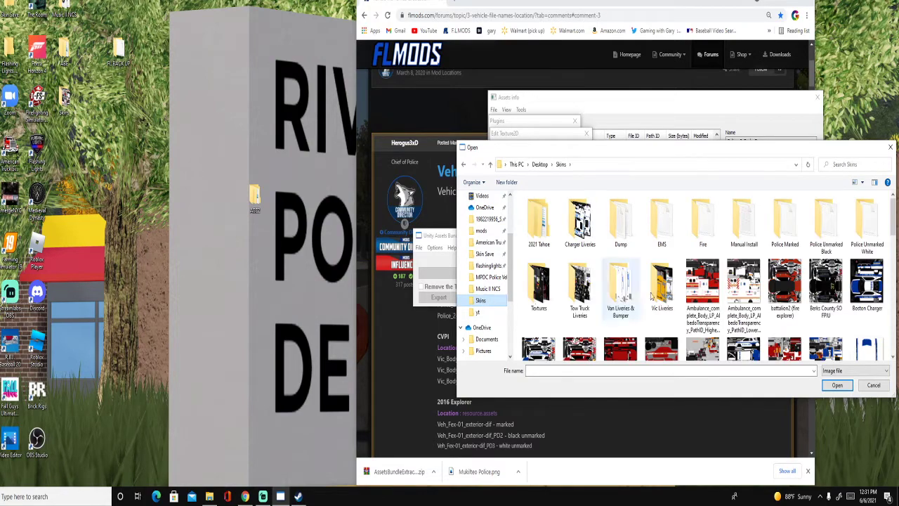
scroll(867, 258, "down", 1)
scroll(868, 258, "up", 2)
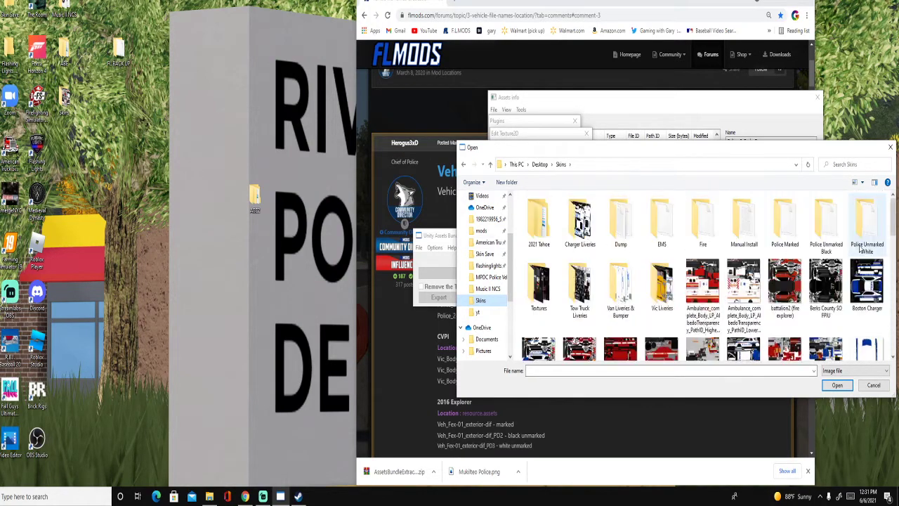
right_click(254, 191)
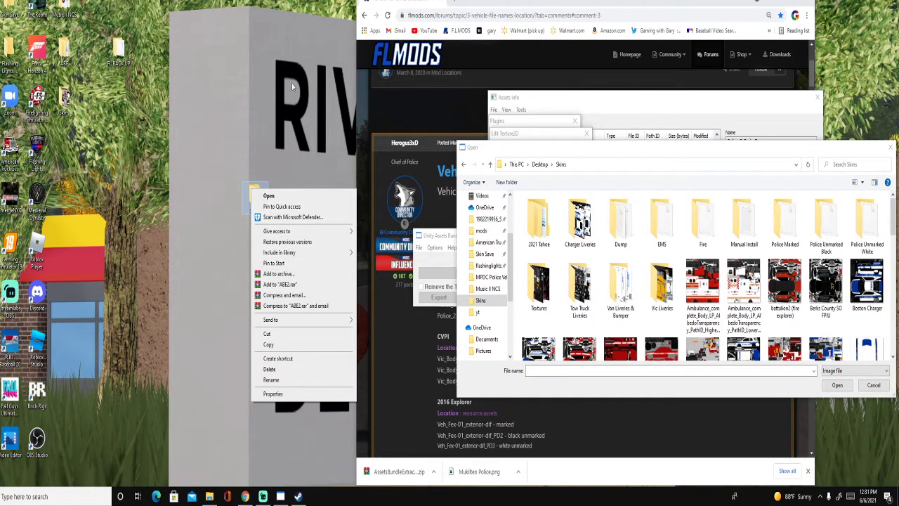
left_click(312, 151)
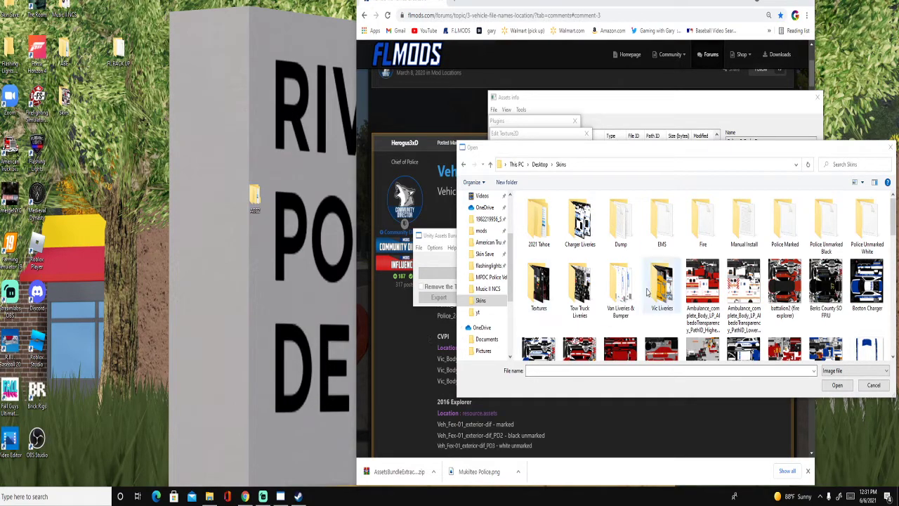
Step: Find the VAN BUREN Charger image in the Skins folder and load it as the texture for Police_2_Body_D
scroll(661, 295, "down", 2)
scroll(652, 427, "down", 1)
scroll(695, 296, "down", 5)
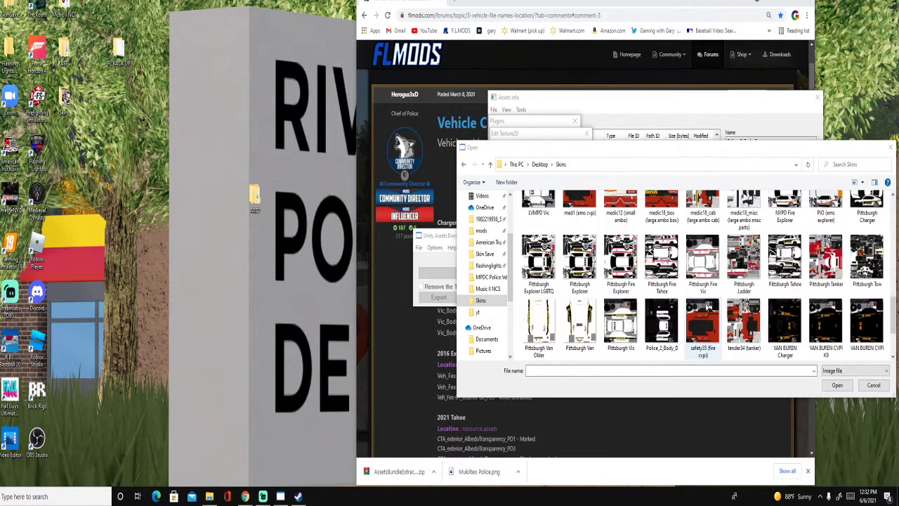
scroll(696, 295, "down", 5)
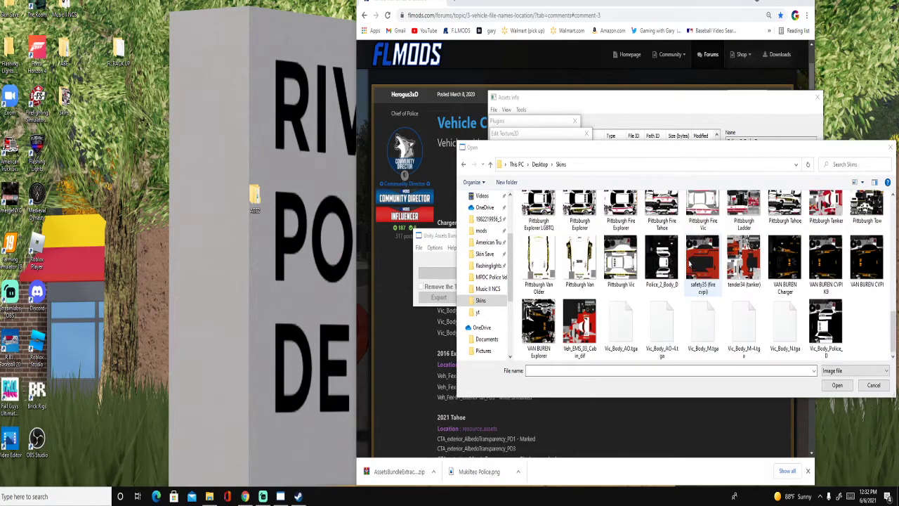
scroll(704, 264, "up", 1)
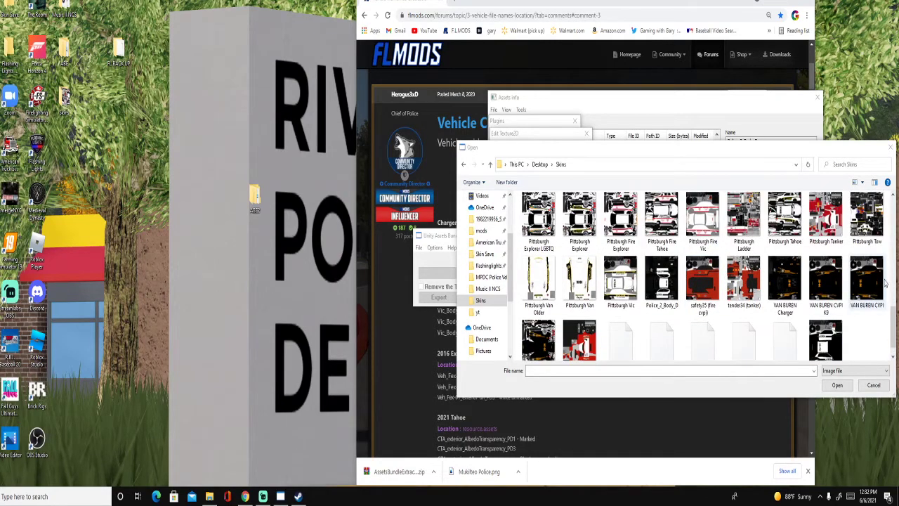
left_click(784, 281)
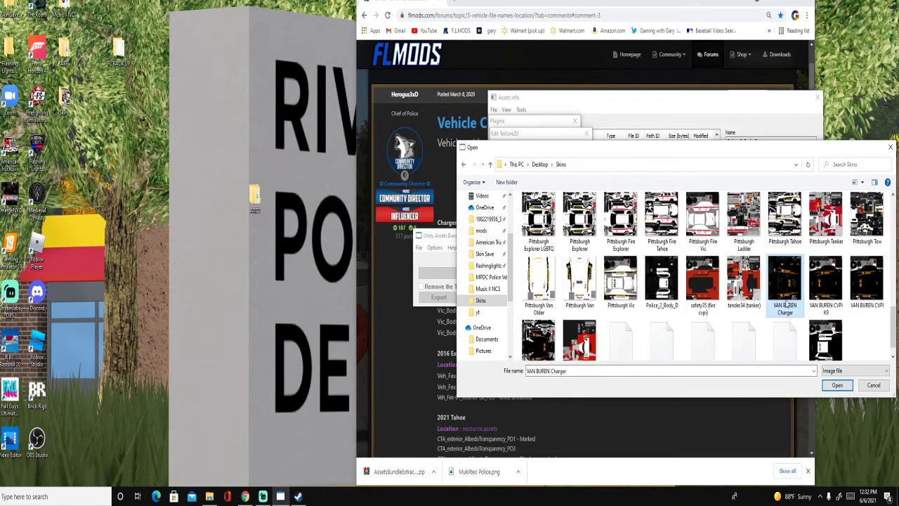
left_click(836, 385)
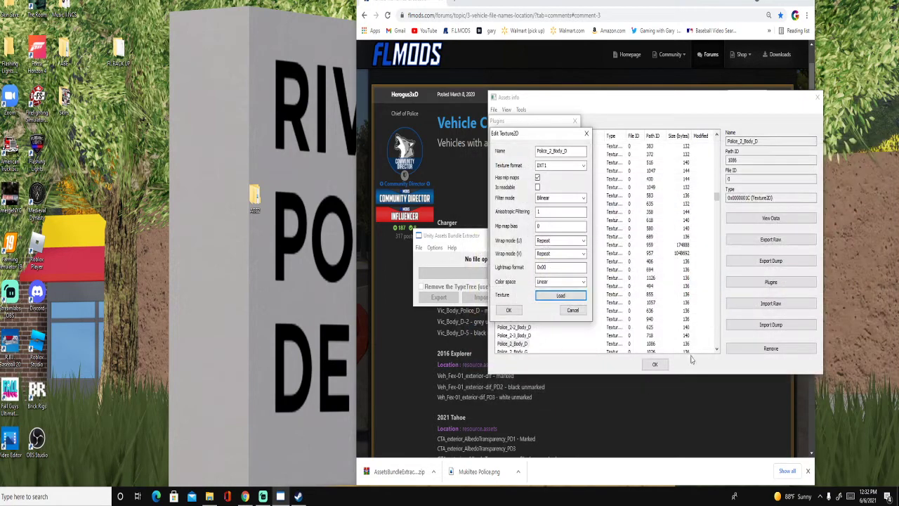
Step: Apply the texture edit with the Normal (multithread) quality setting and agree to save the changed assets
left_click(509, 310)
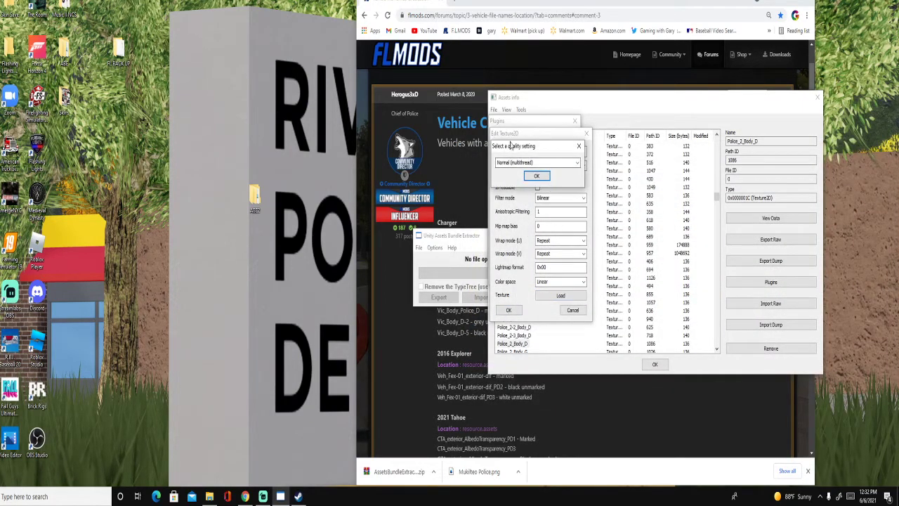
left_click(536, 176)
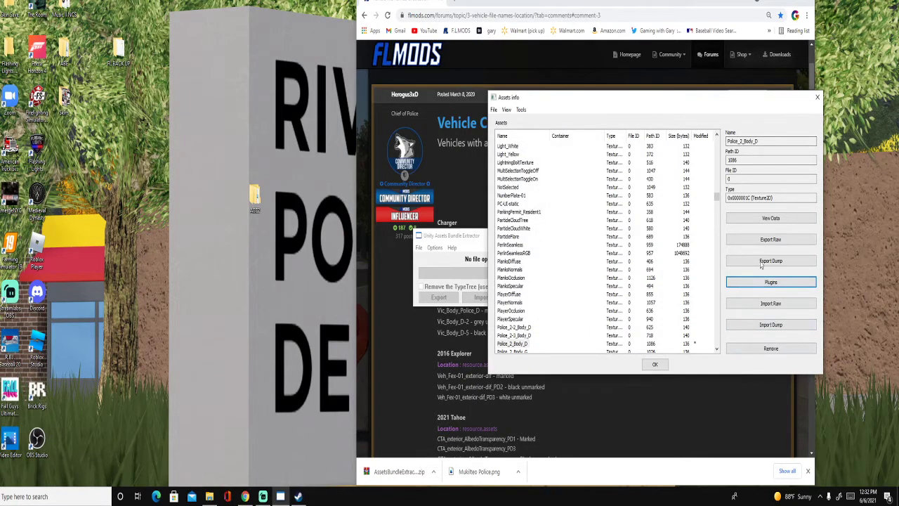
left_click(655, 364)
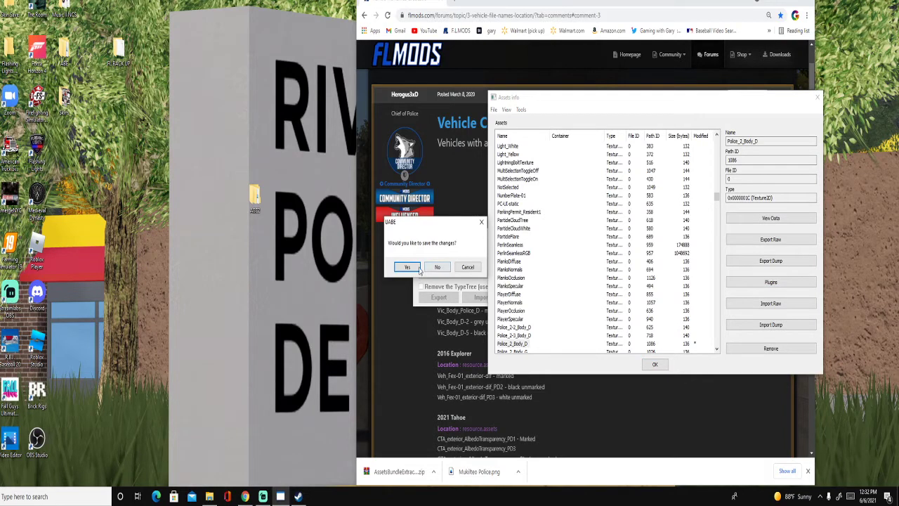
left_click(408, 269)
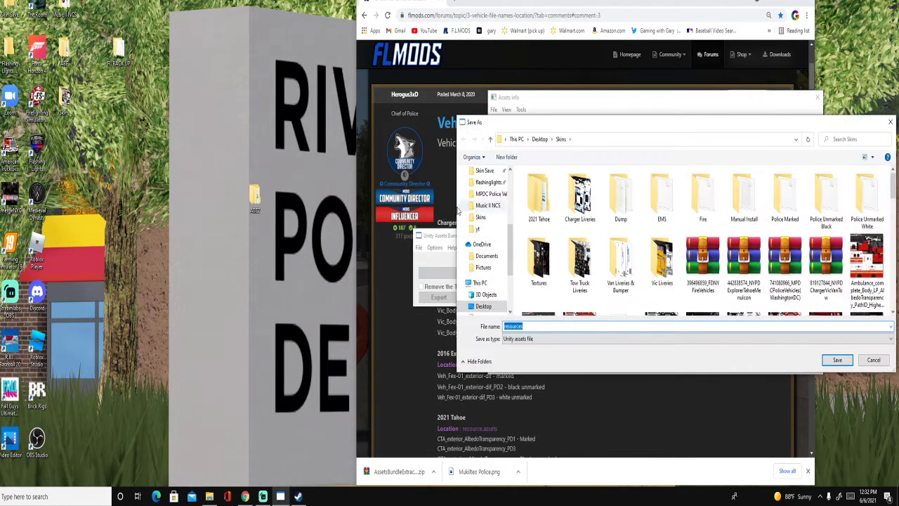
Step: Create a new desktop folder named Skin save2 and pin it to Quick access
right_click(260, 271)
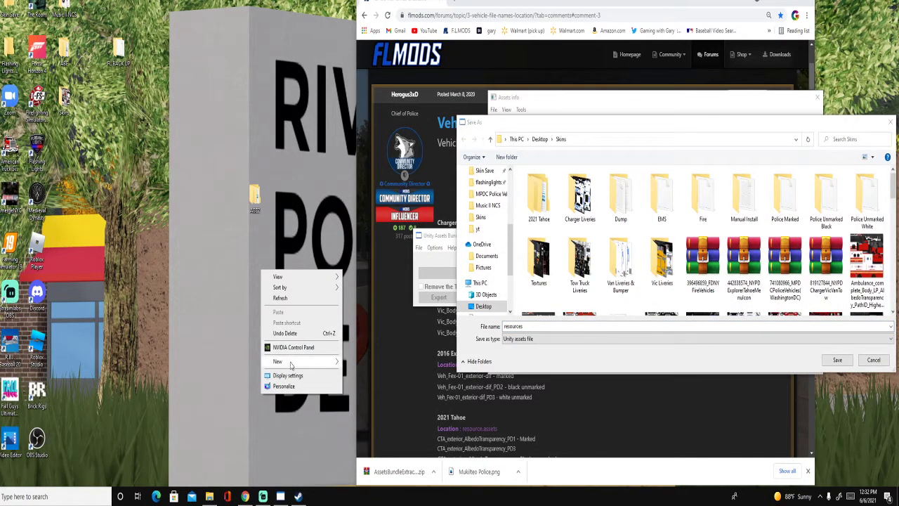
mouse_move(319, 361)
left_click(362, 362)
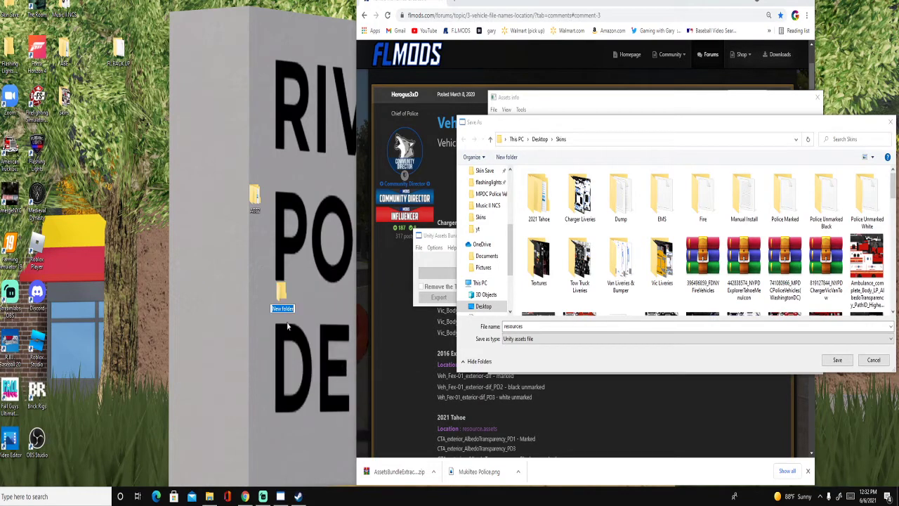
key("BackSpace")
key("Return")
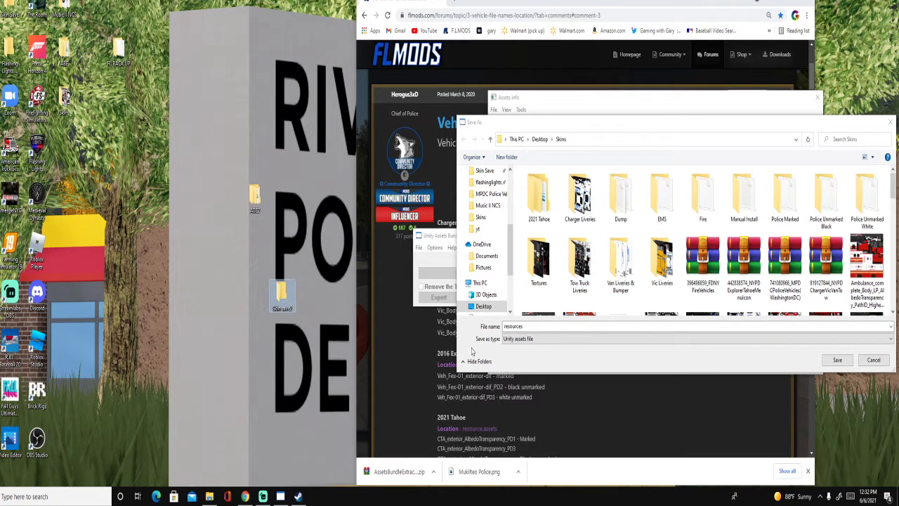
right_click(279, 294)
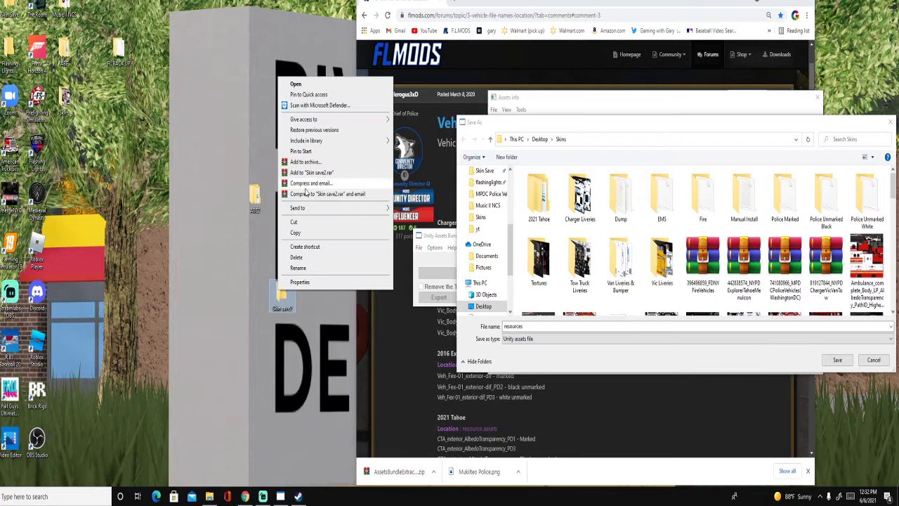
left_click(330, 95)
Step: Save the modified assets file as resources in the desktop's Skin Save folder and close the assets list
scroll(486, 238, "up", 1)
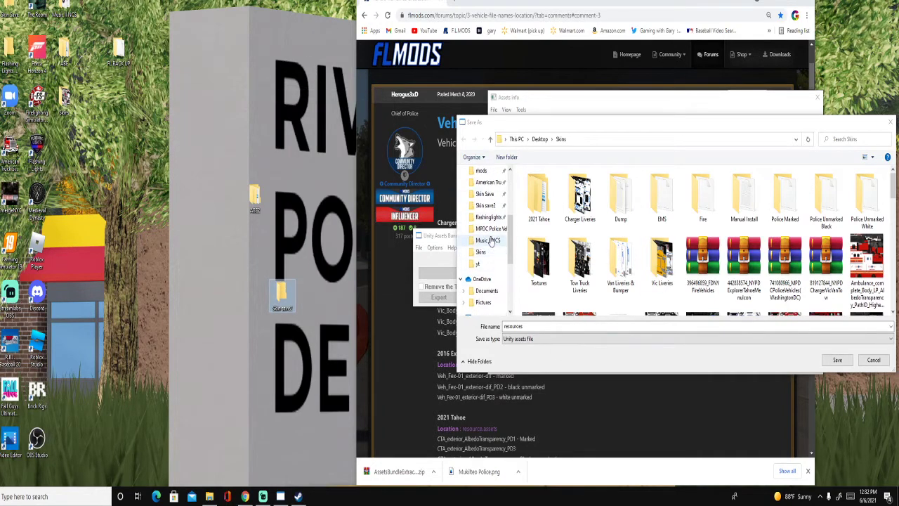
left_click(487, 206)
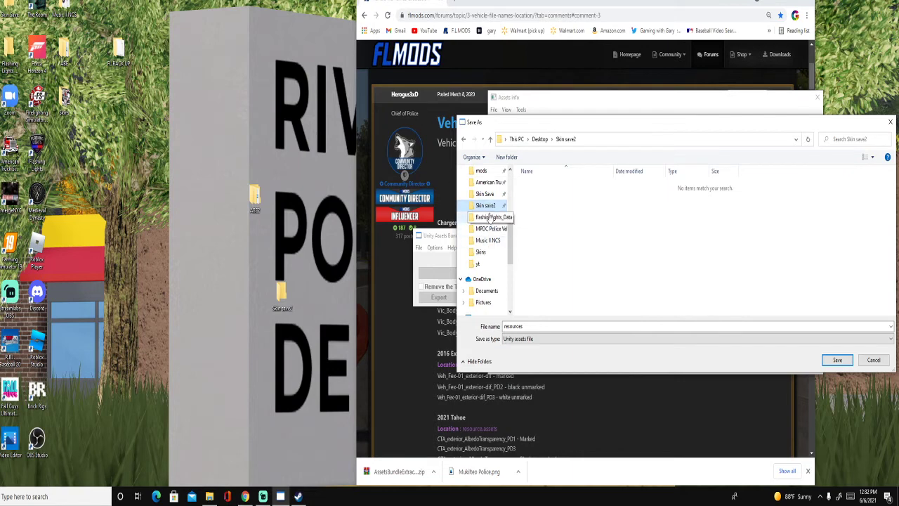
left_click(481, 252)
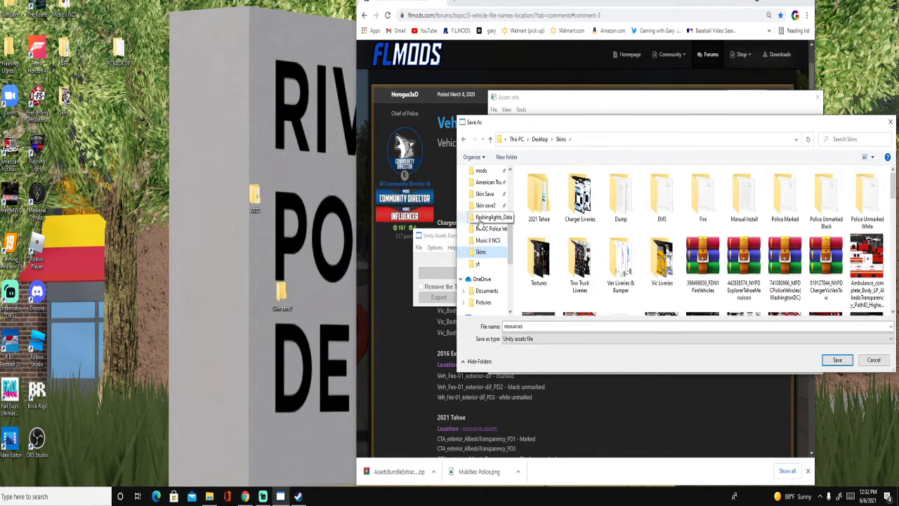
left_click(482, 196)
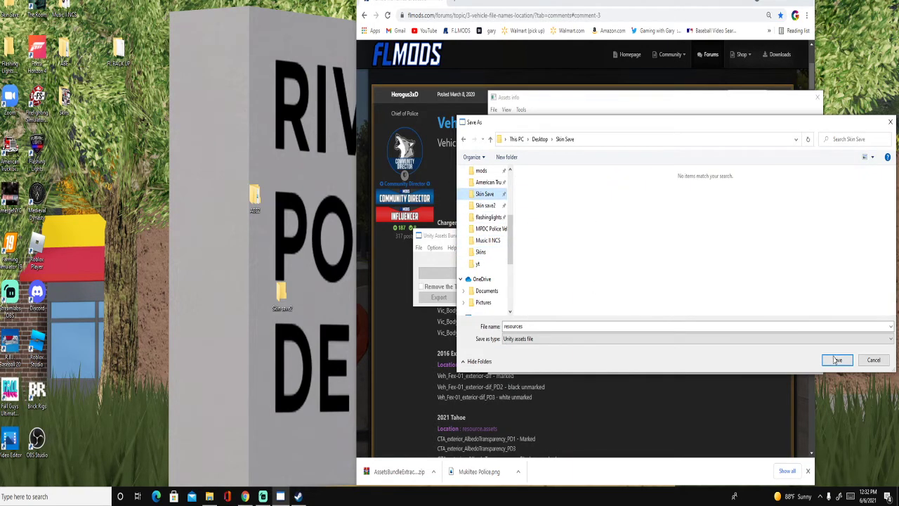
left_click(837, 360)
left_click(655, 364)
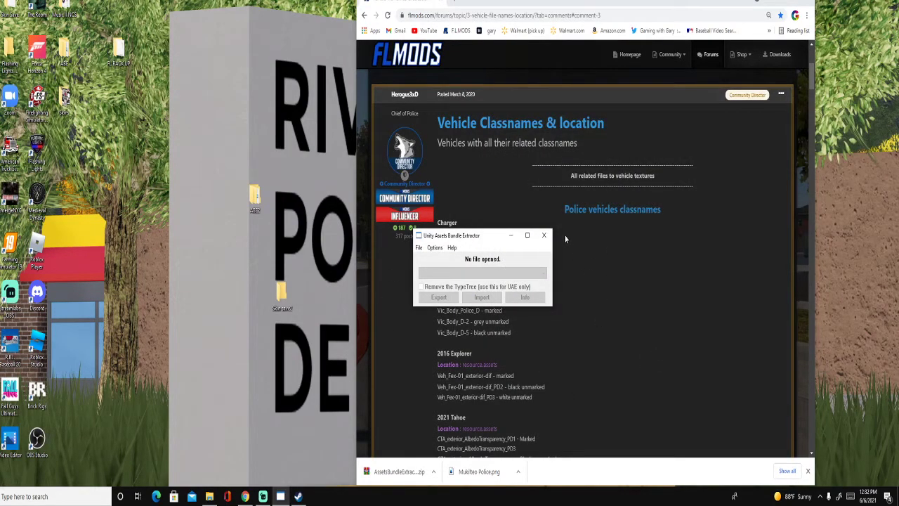
Step: Close the browser and Unity Assets Bundle Extractor, and move the Skin save2 folder up on the desktop, just below ABE2
left_click(264, 496)
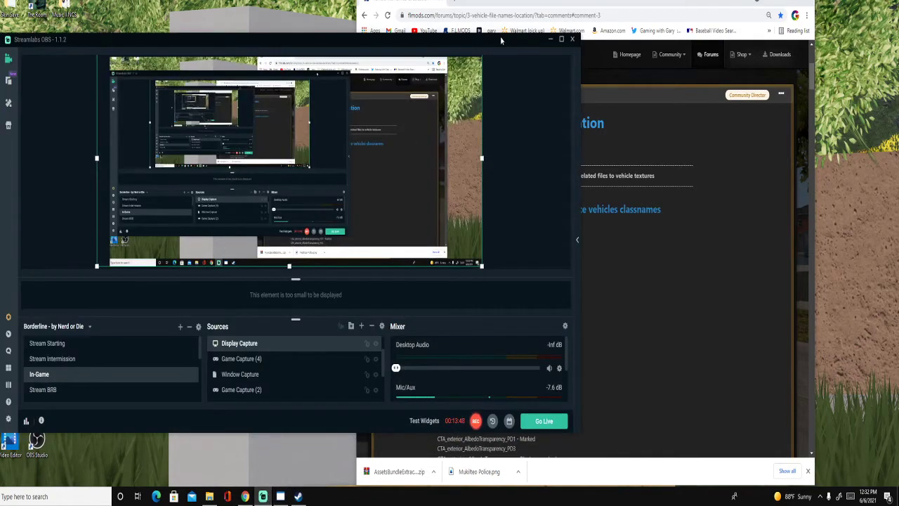
double_click(547, 41)
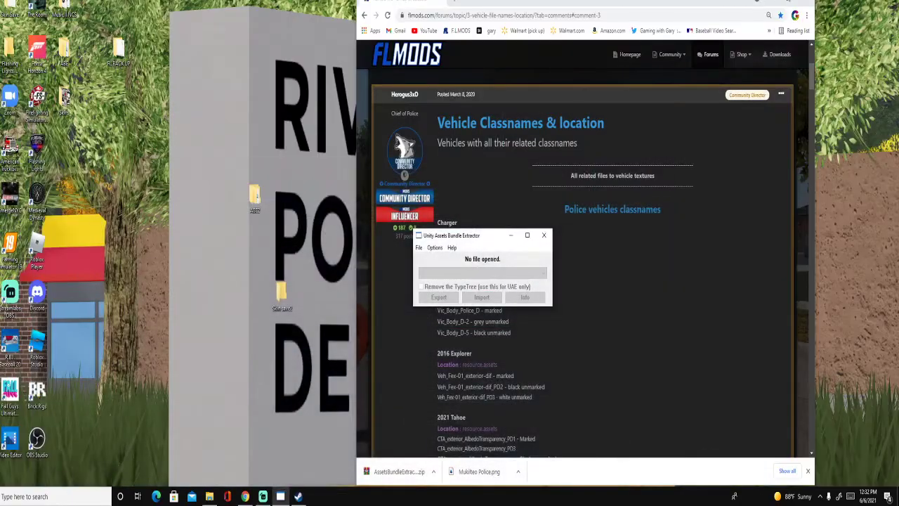
left_click(806, 1)
left_click(544, 234)
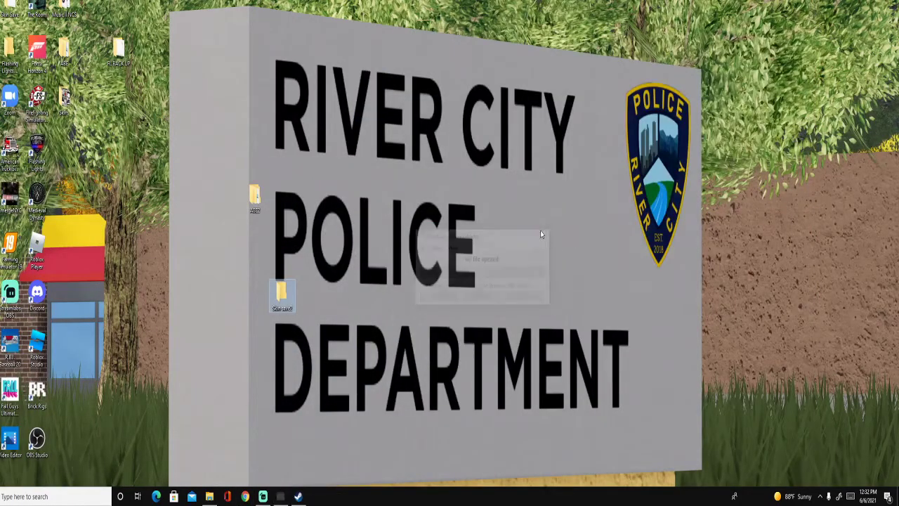
left_click_drag(281, 292, 281, 242)
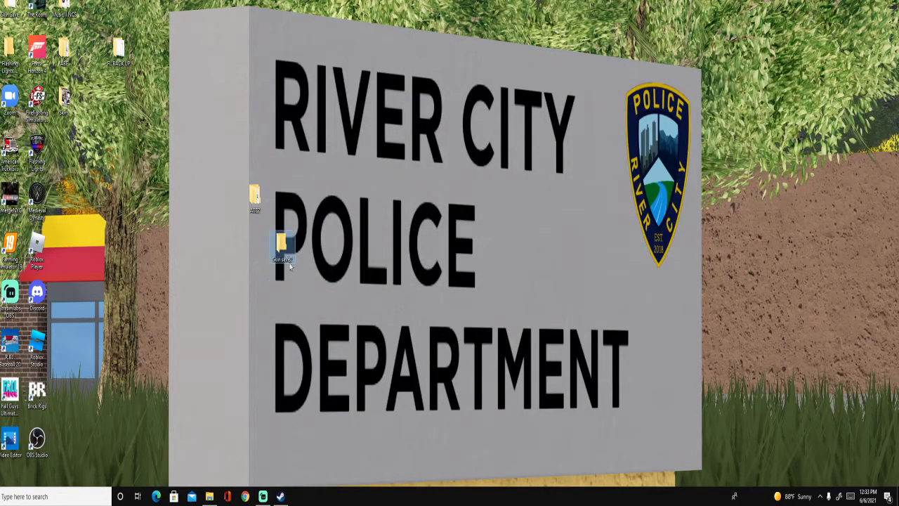
Step: Bring up the flashinglights_Data folder in File Explorer and minimise it again
left_click(209, 497)
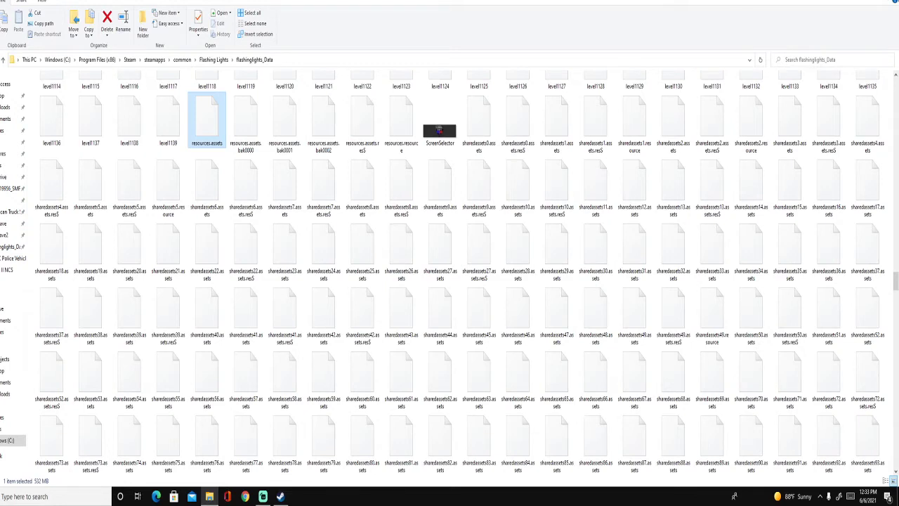
left_click(209, 499)
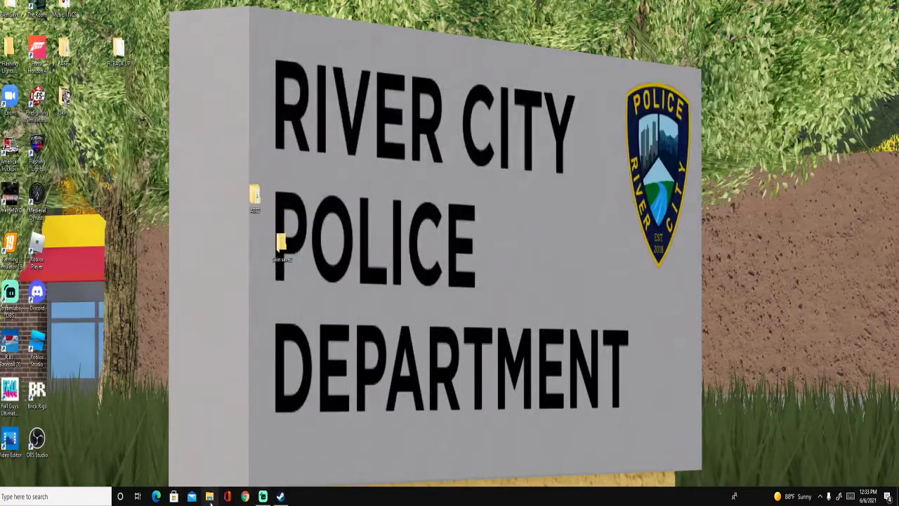
Step: Move resources.assets from the desktop's Skin Save folder into flashinglights_Data, replacing the file there, and check the destination folder
left_click(209, 499)
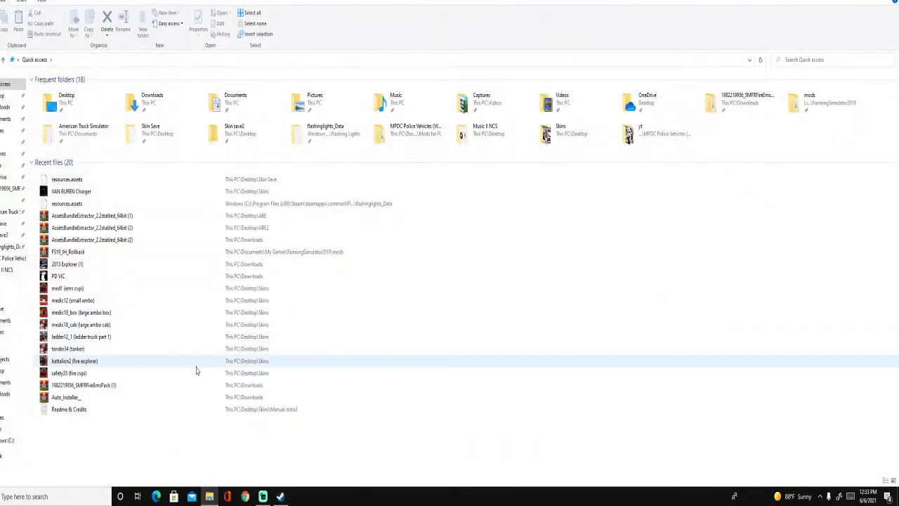
left_click(6, 225)
left_click_drag(68, 96, 17, 254)
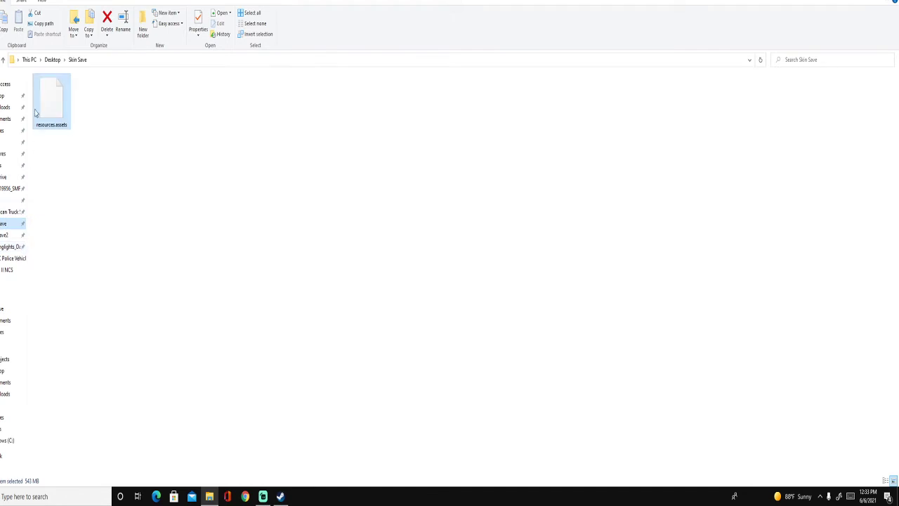
left_click_drag(60, 85, 19, 250)
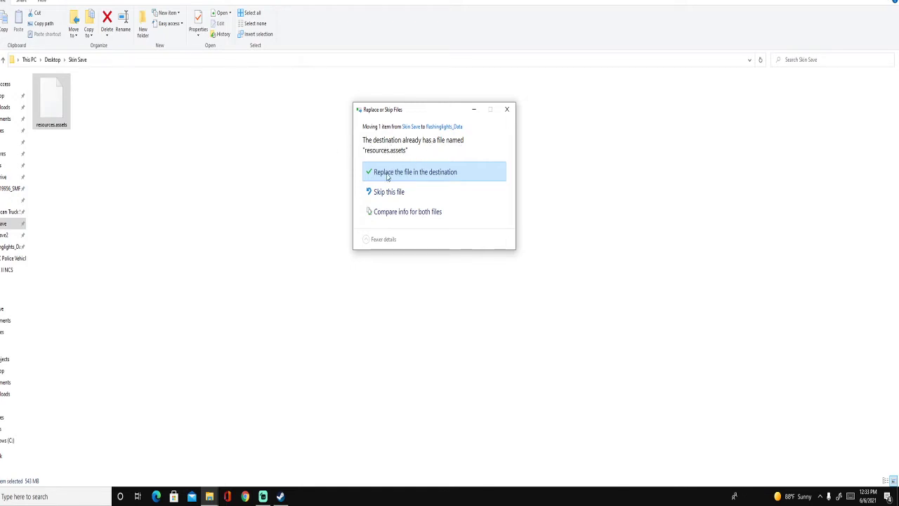
left_click(442, 174)
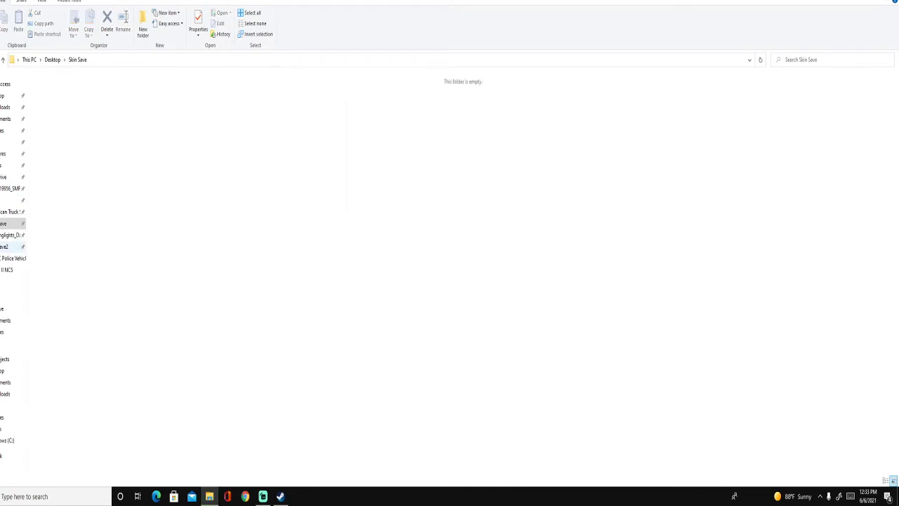
left_click(12, 235)
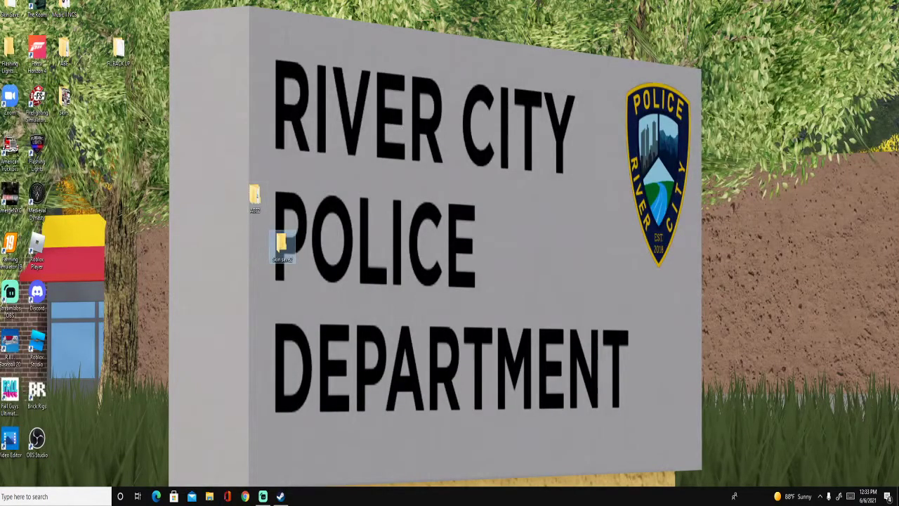
Step: Gather the FL BACK UP and Skin save2 desktop folders into ABE2 and delete ABE2 from the desktop
left_click_drag(86, 70, 333, 288)
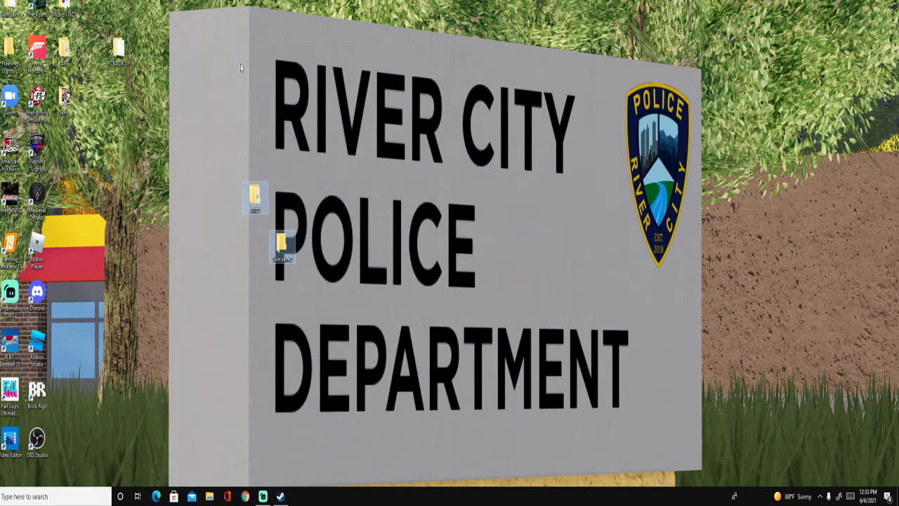
left_click_drag(118, 48, 254, 200)
left_click_drag(296, 149, 246, 221)
right_click(247, 194)
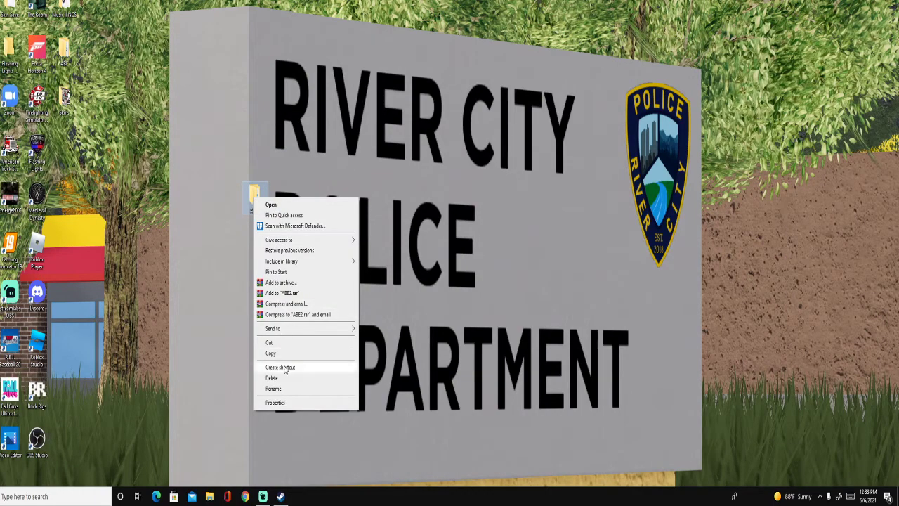
left_click(284, 380)
left_click(465, 279)
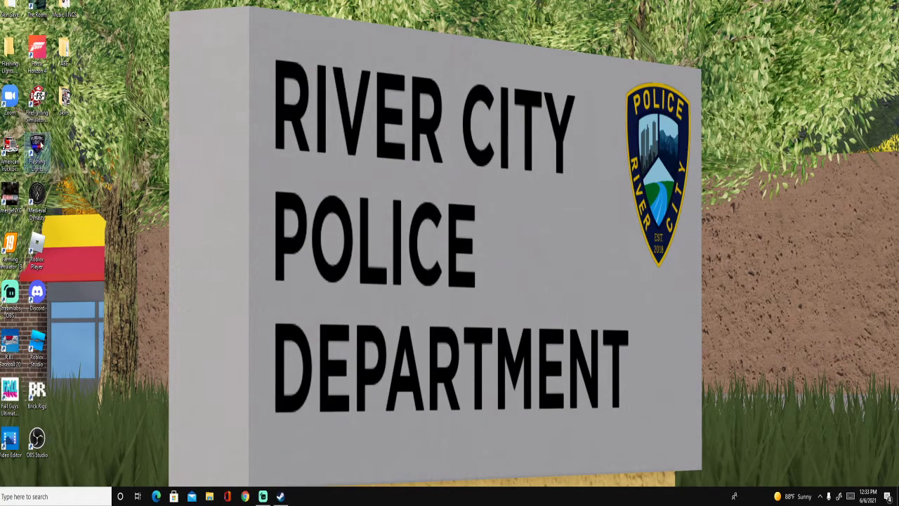
Step: Launch Flashing Lights from the desktop and start the game with its existing graphics configuration
double_click(38, 148)
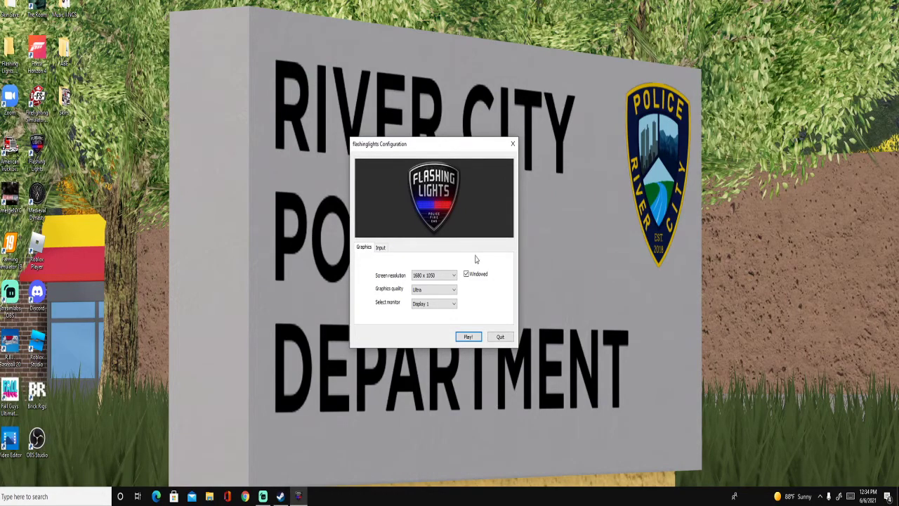
left_click(470, 338)
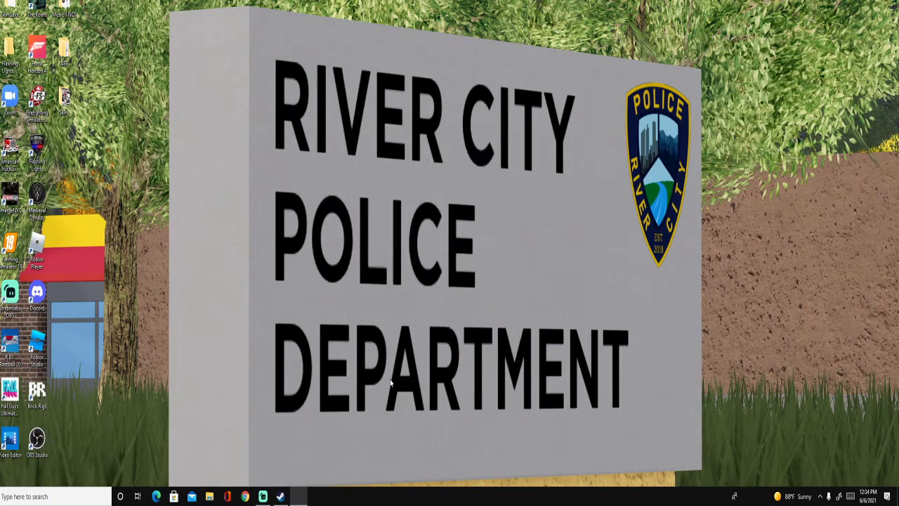